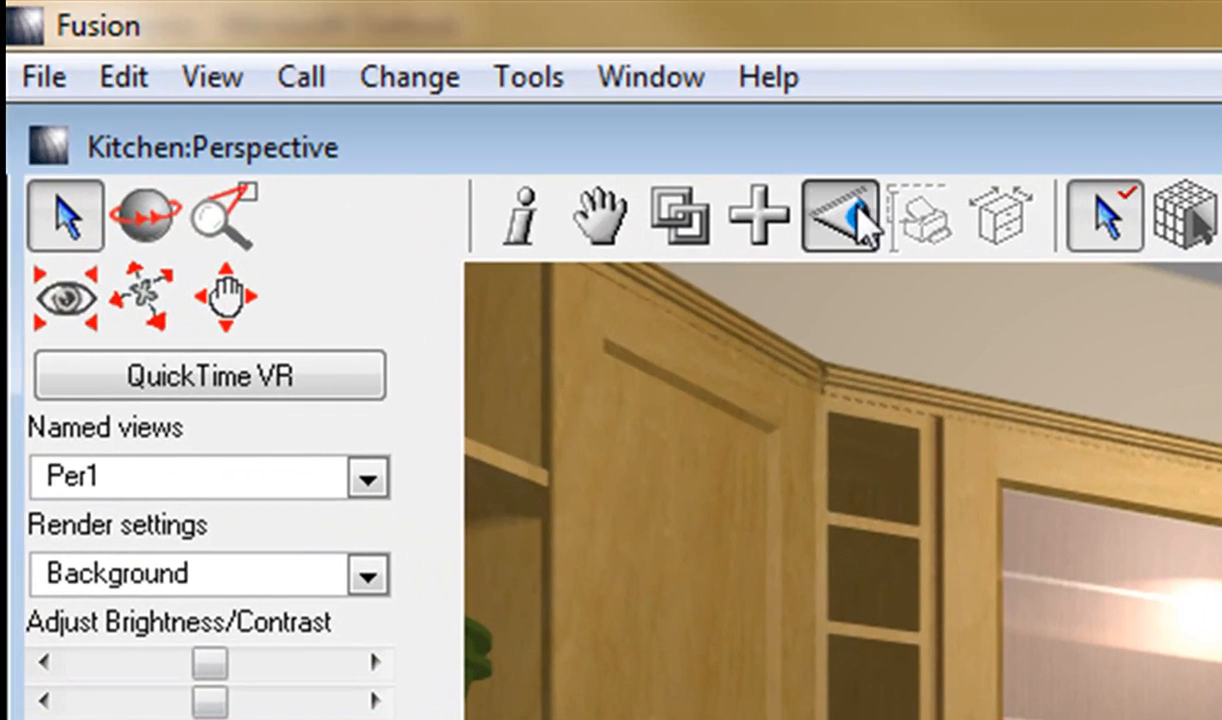
Save the current perspective as a new named view called Per2.
left_click(367, 483)
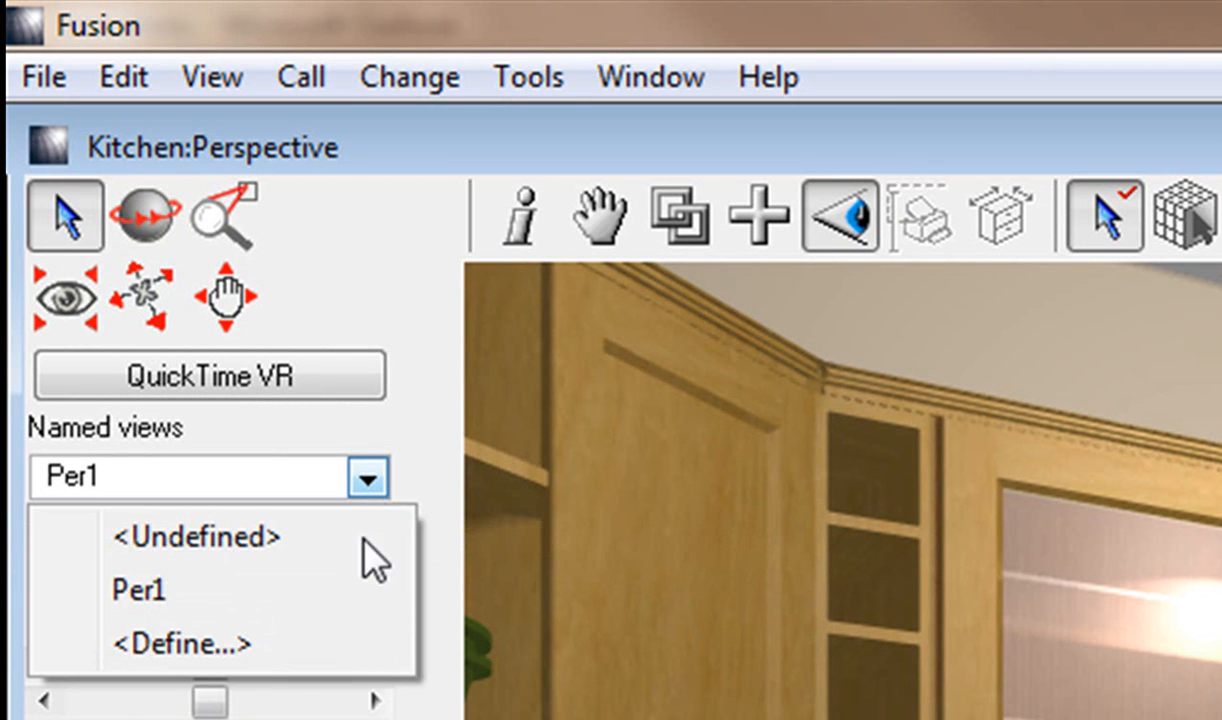
left_click(290, 645)
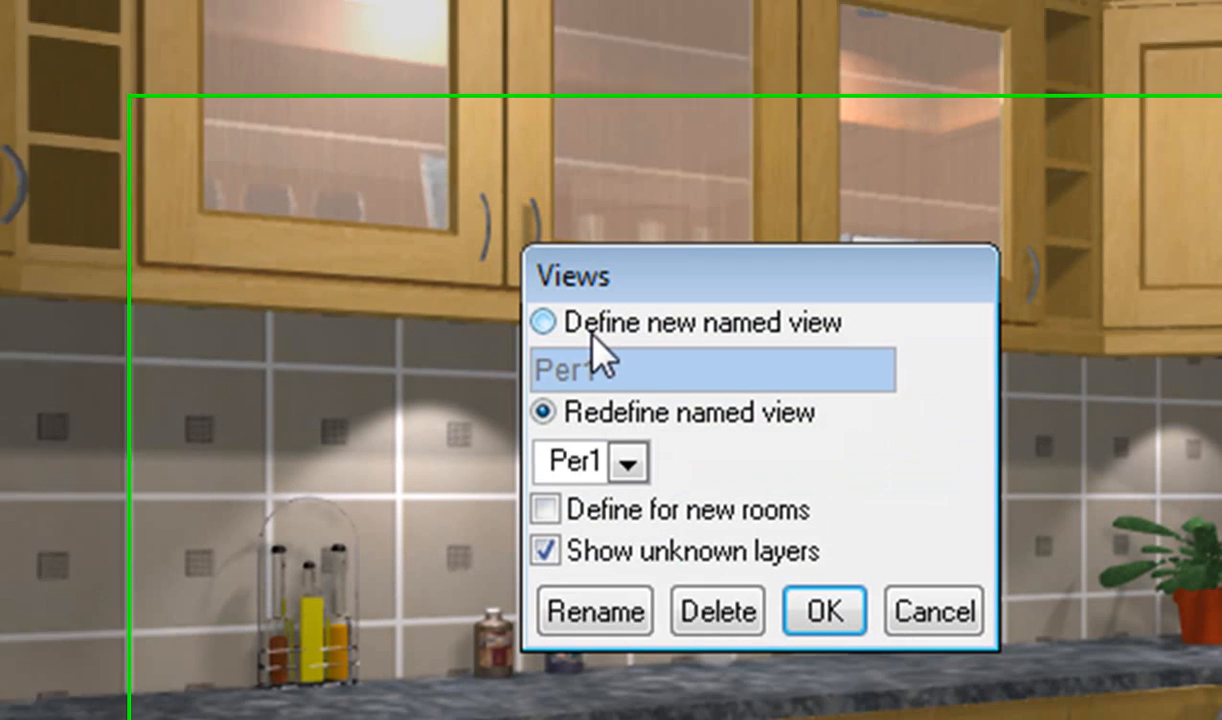
left_click(595, 333)
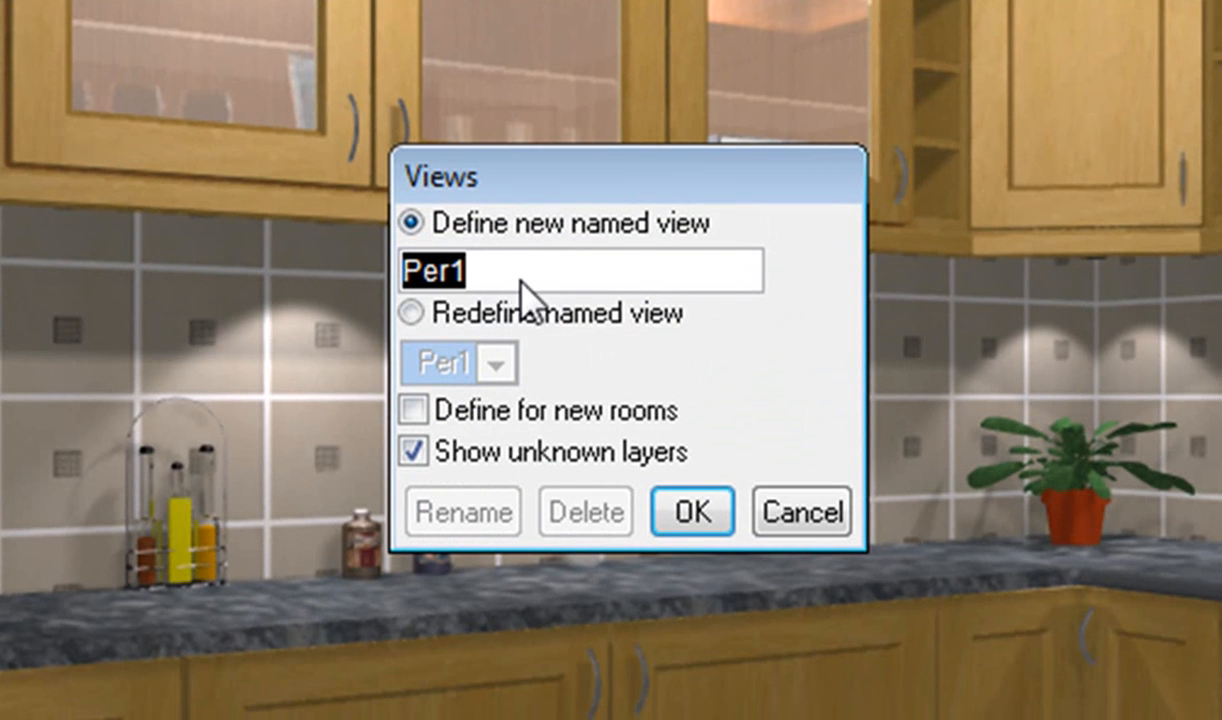
left_click(519, 282)
key("BackSpace")
type("2")
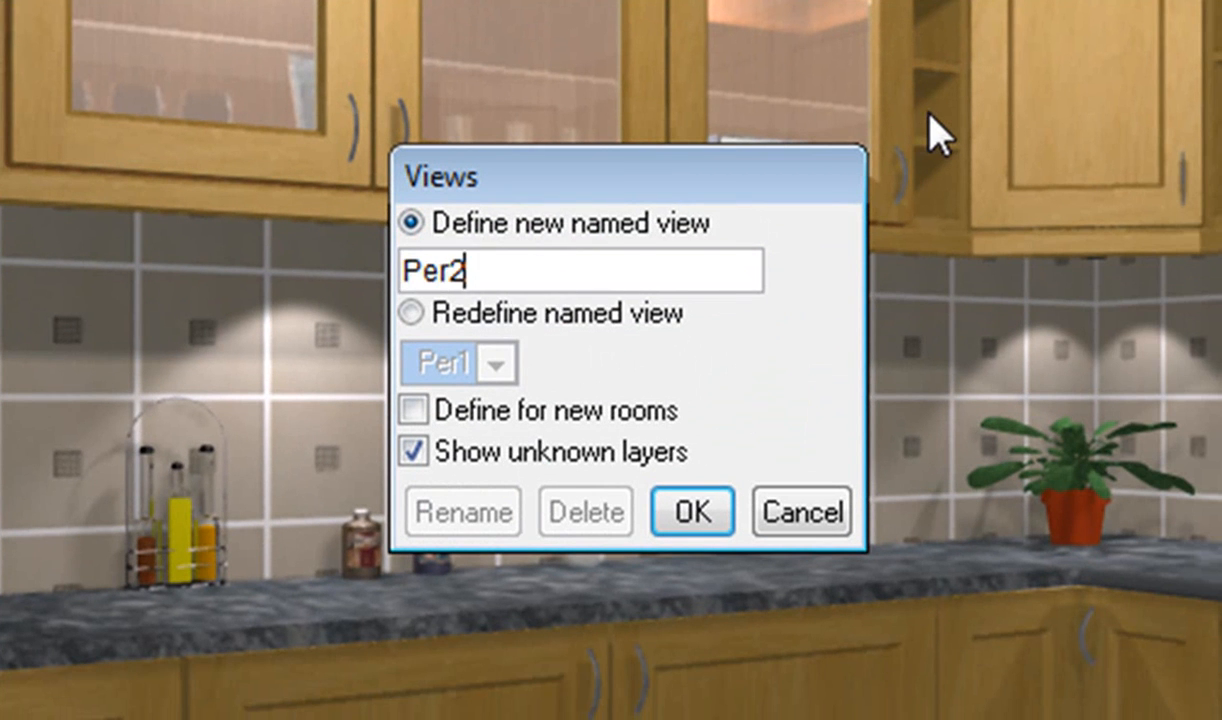
left_click(715, 508)
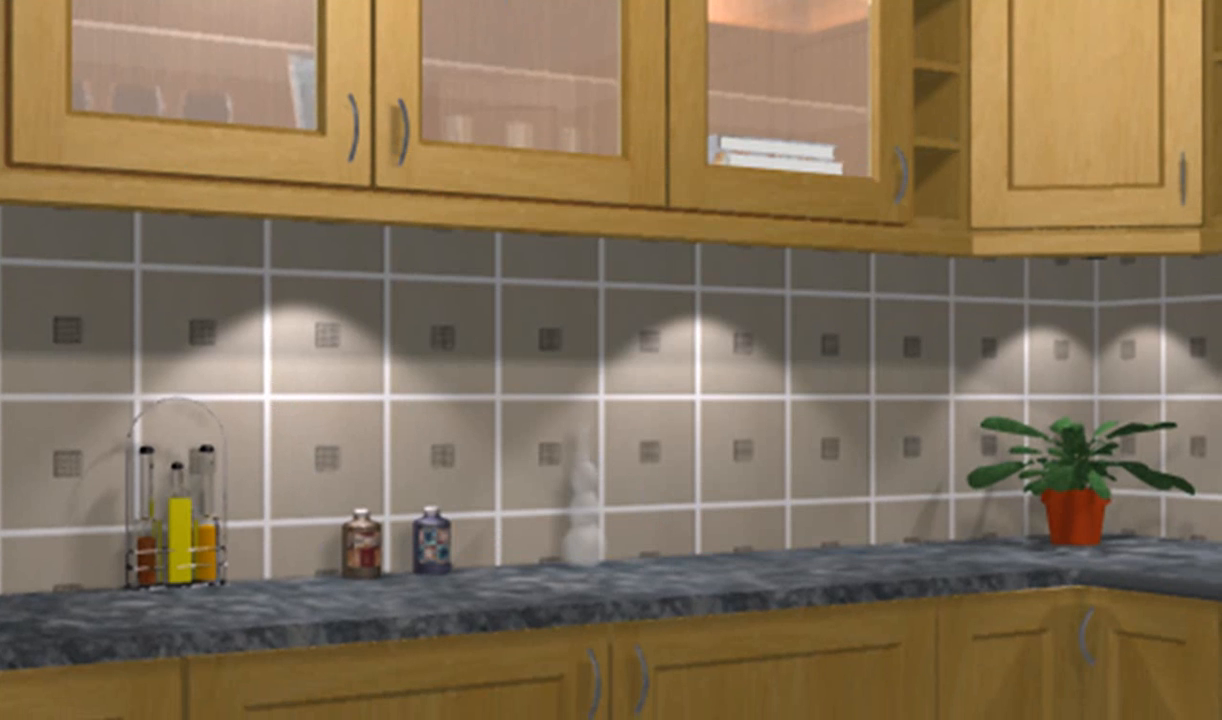
Switch the kitchen to the elevation view and set its render setting to WireFrame.
left_click(592, 2)
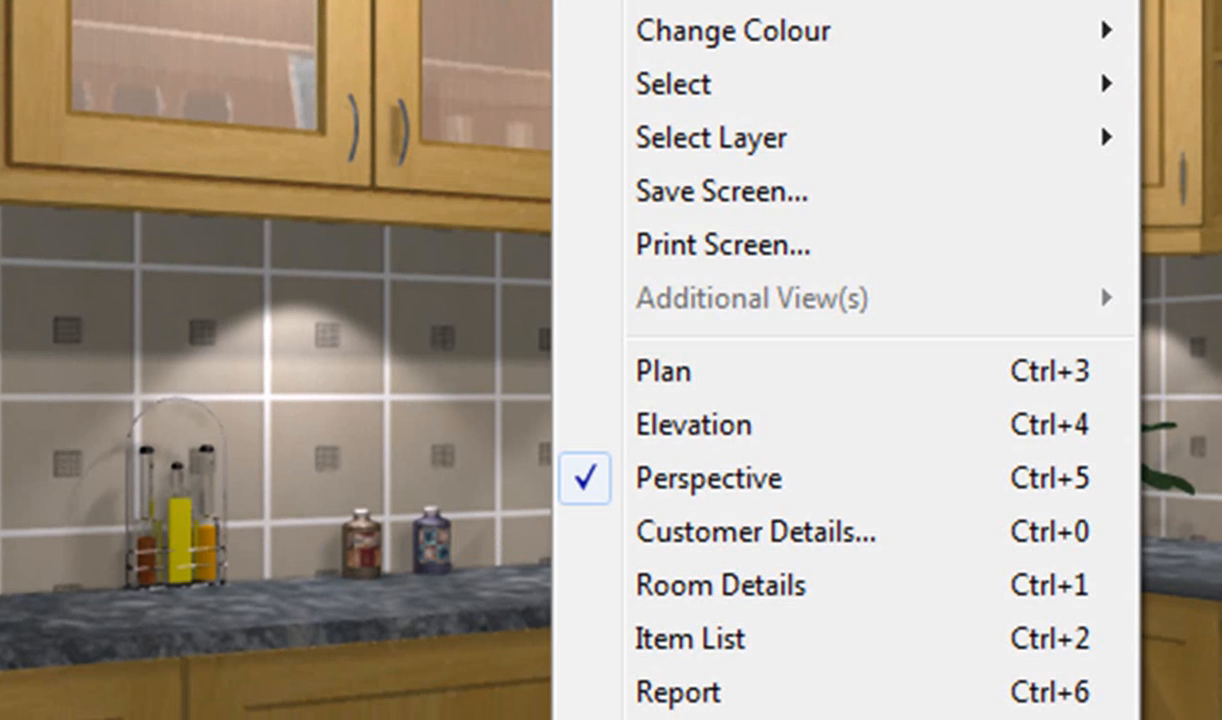
left_click(727, 437)
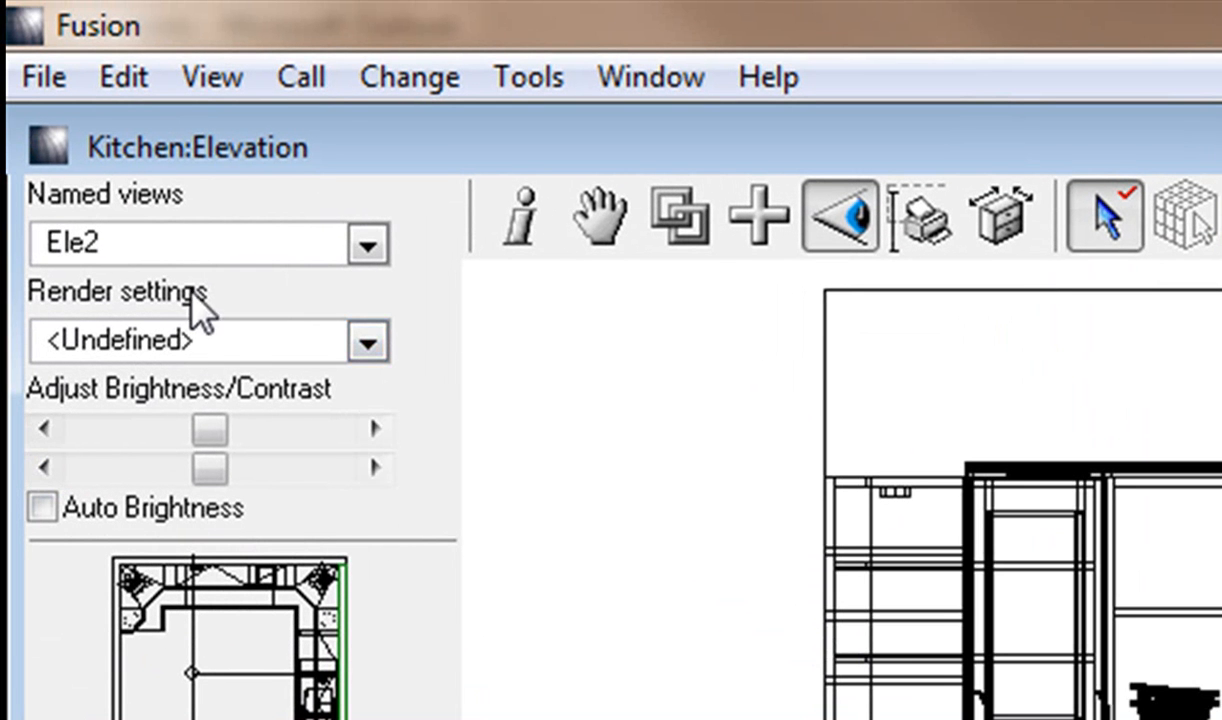
left_click(238, 343)
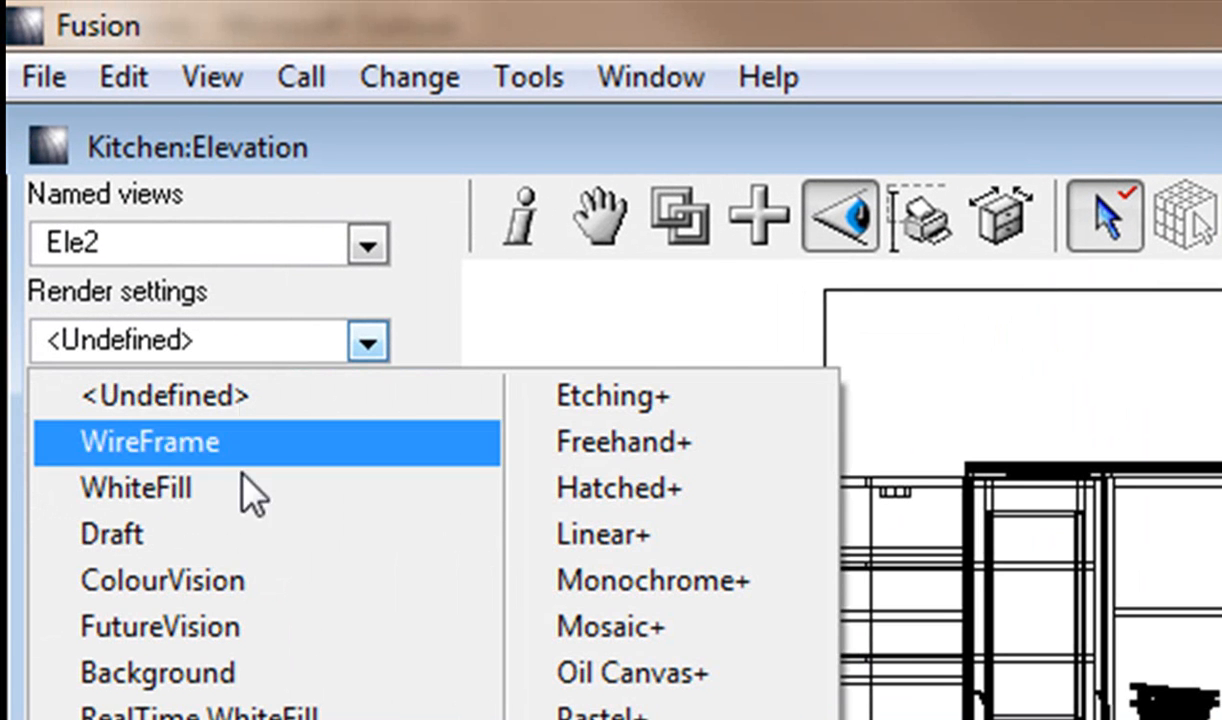
left_click(282, 460)
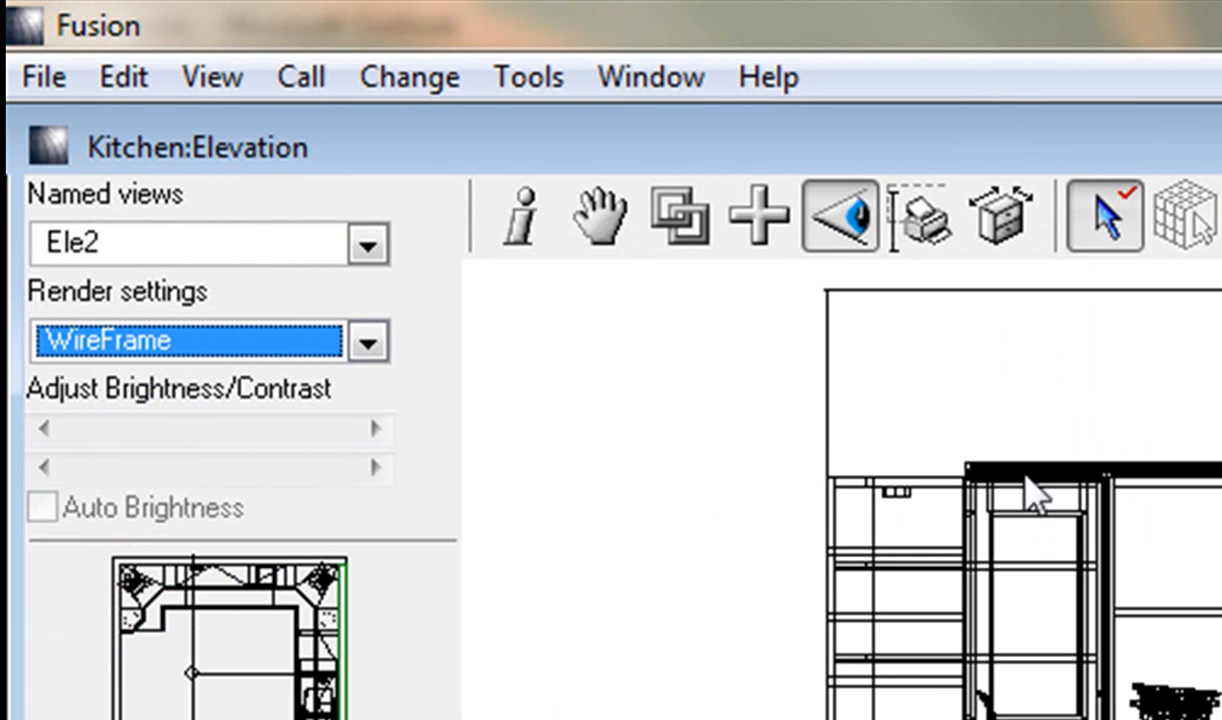
Save the wireframe elevation as a new named view called Ele3.
left_click(265, 245)
left_click(224, 505)
left_click(431, 236)
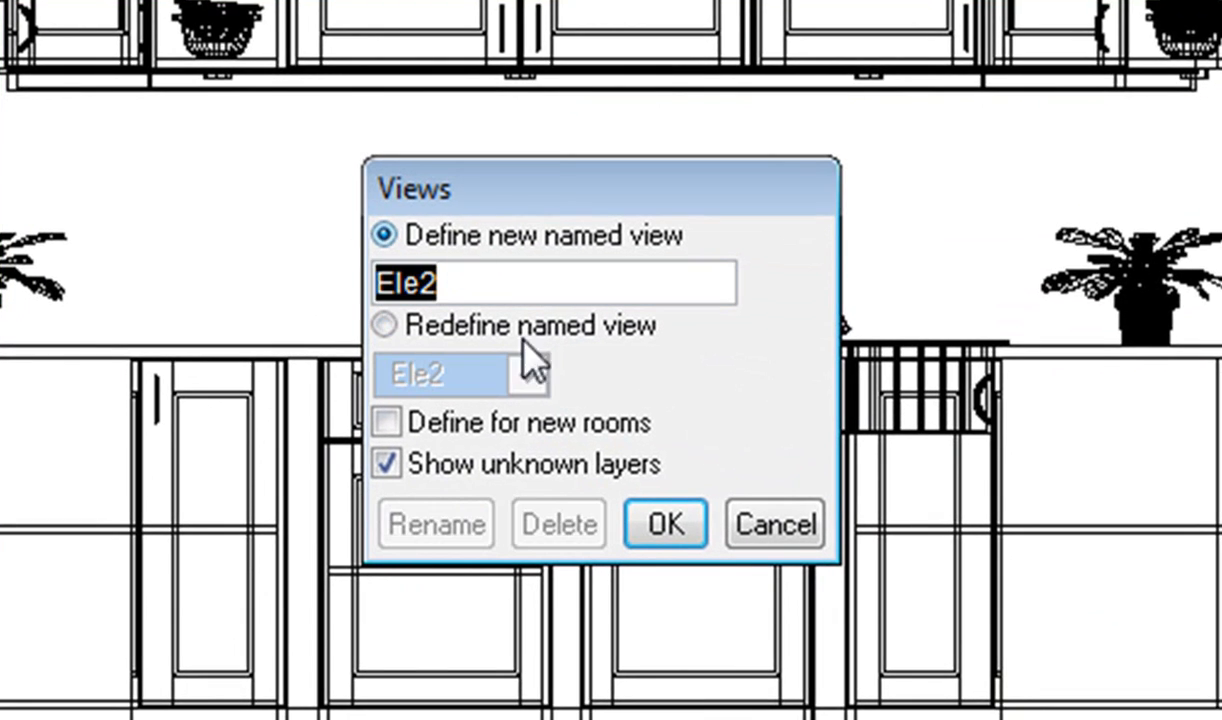
left_click(493, 286)
key("BackSpace")
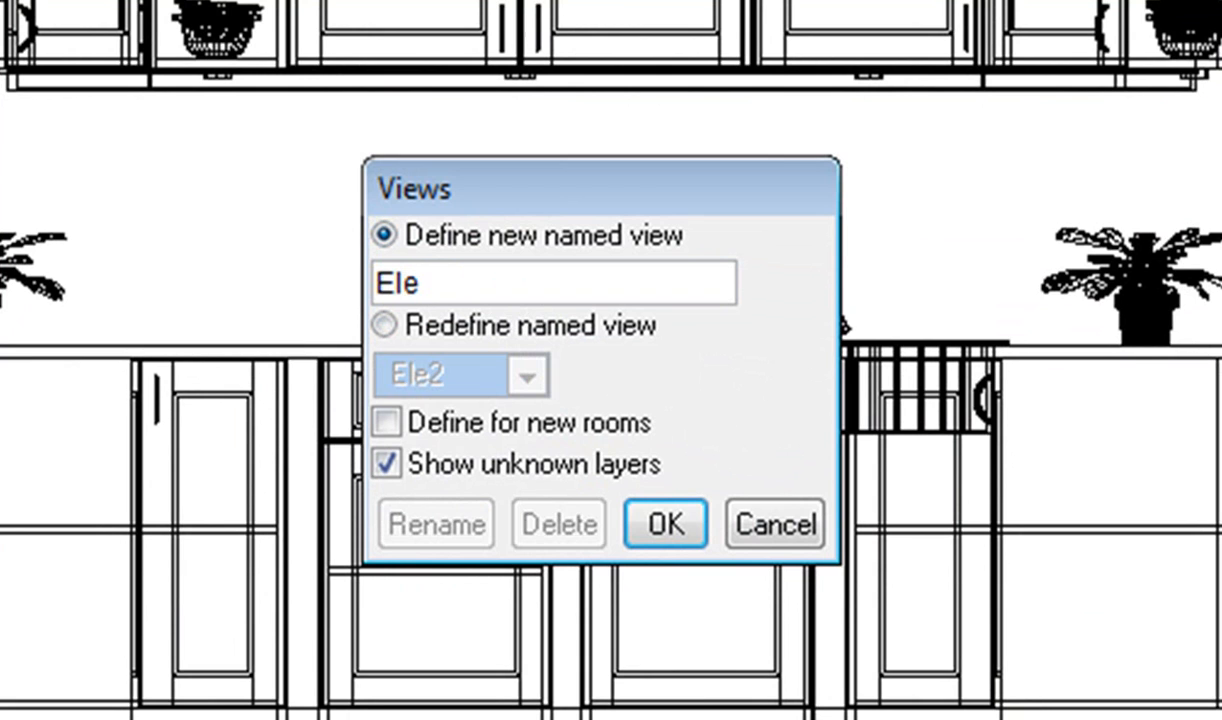
type("3")
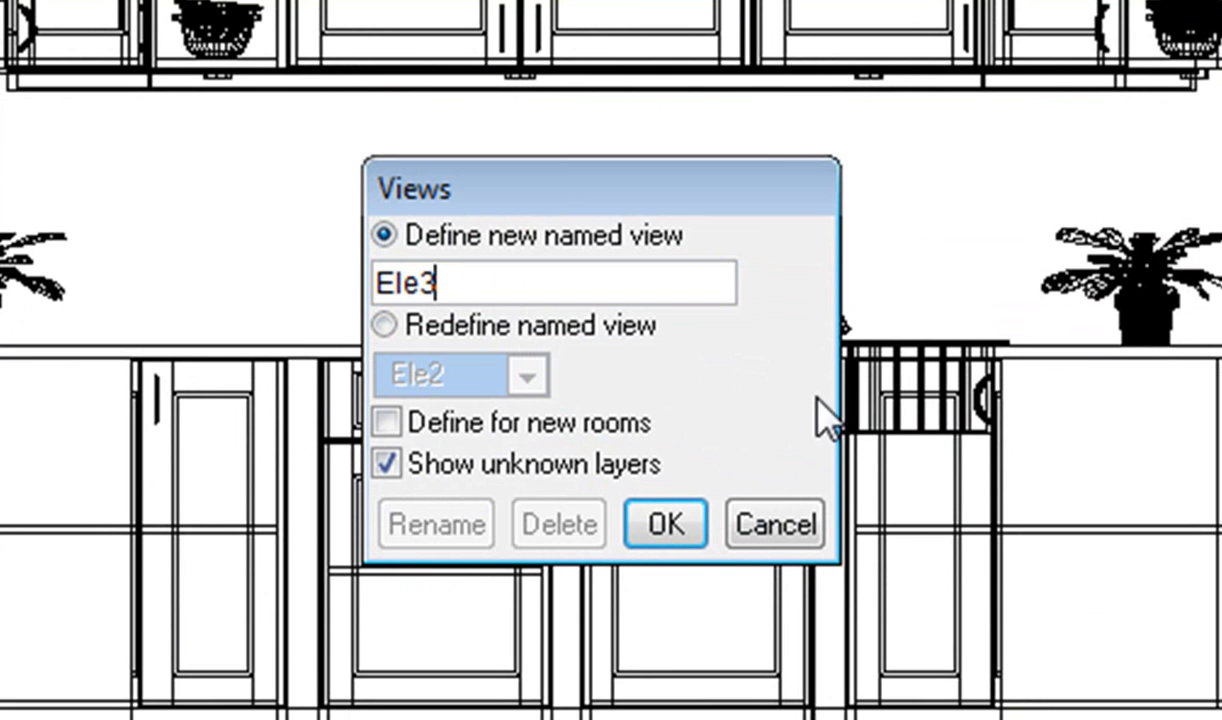
left_click(682, 531)
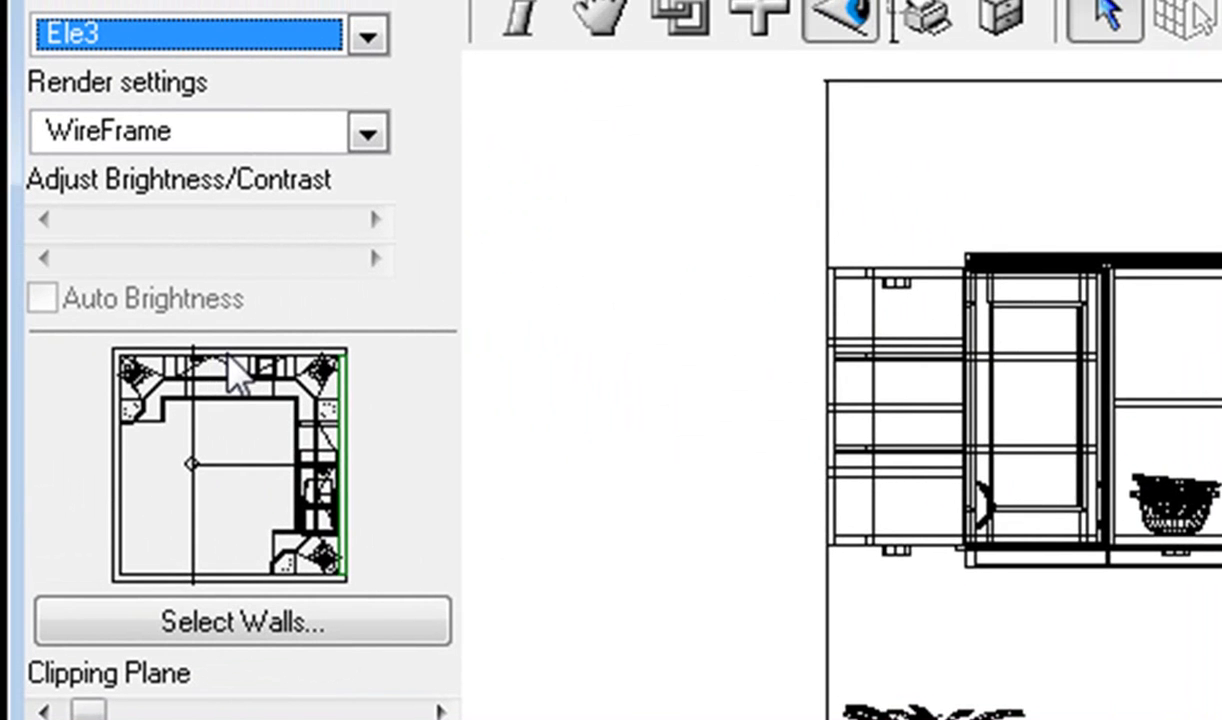
Show the elevation of the wall along the upper edge of the room plan and save it as named view Ele4.
left_click(245, 376)
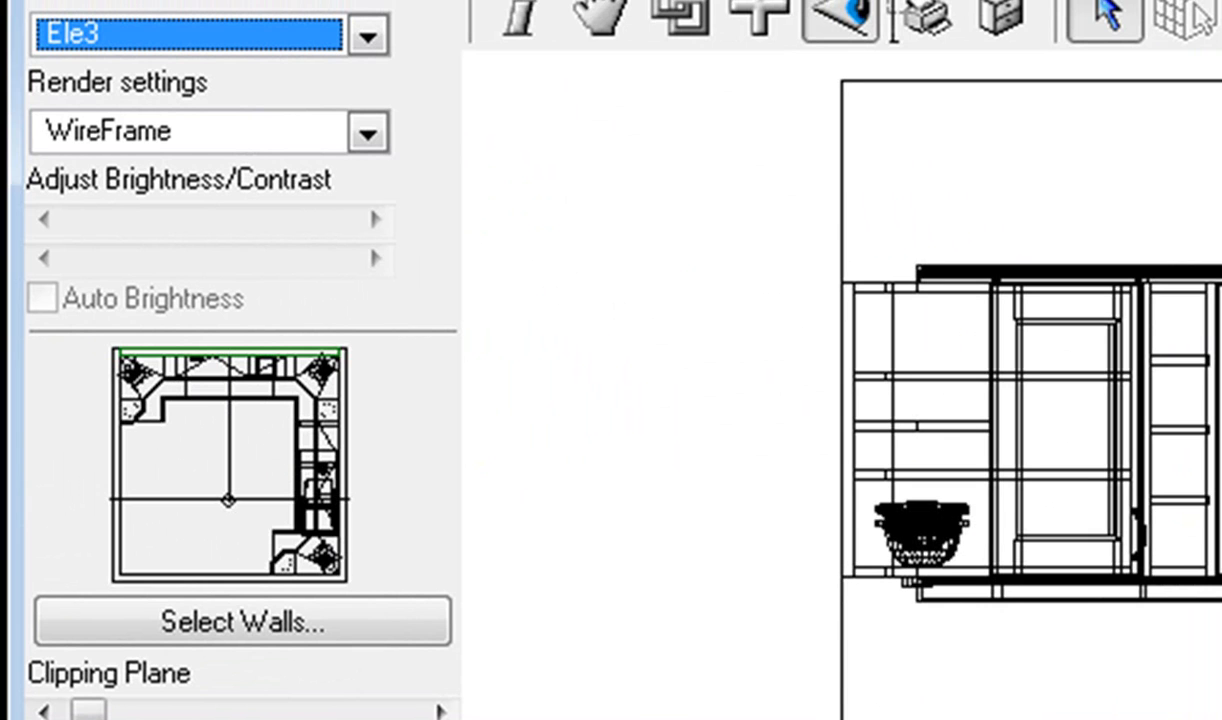
left_click(369, 36)
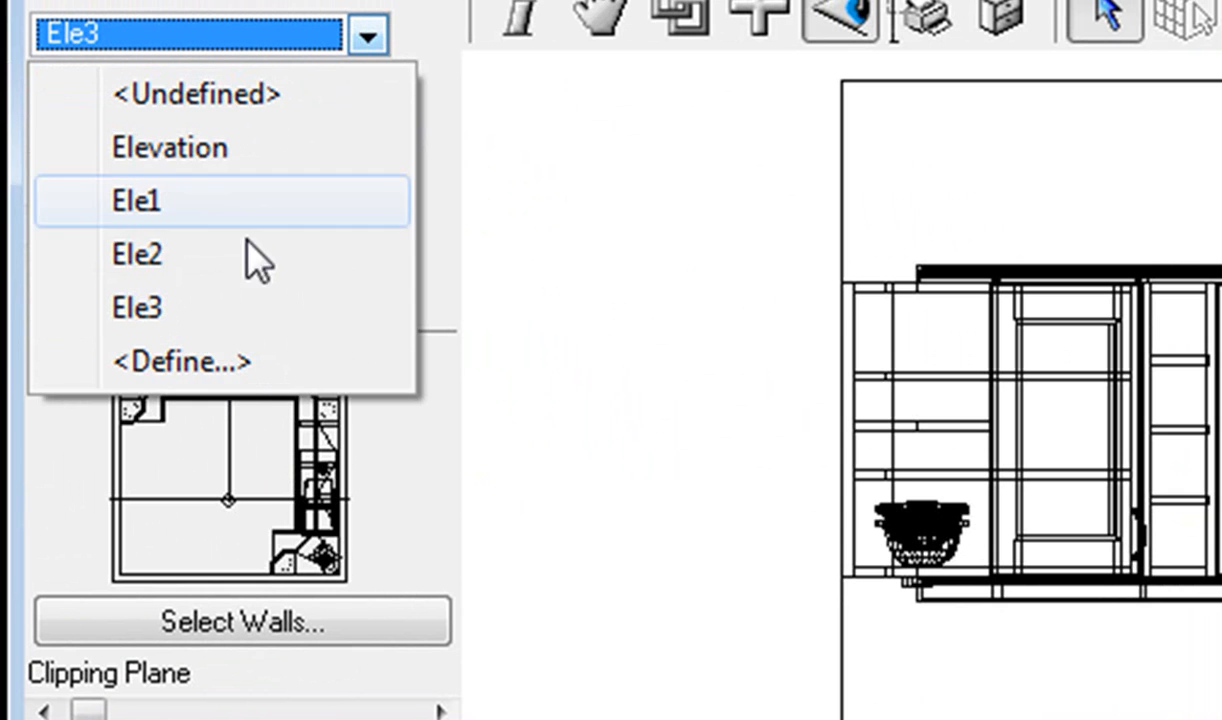
left_click(215, 362)
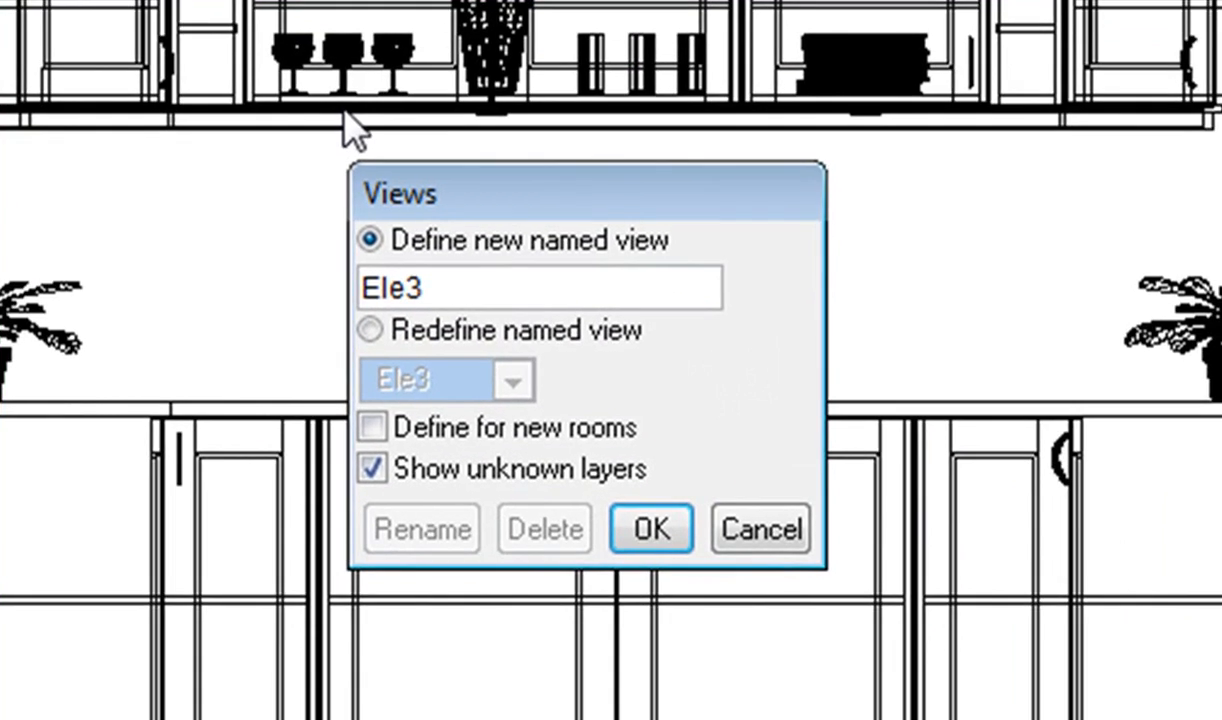
key("BackSpace")
type("4")
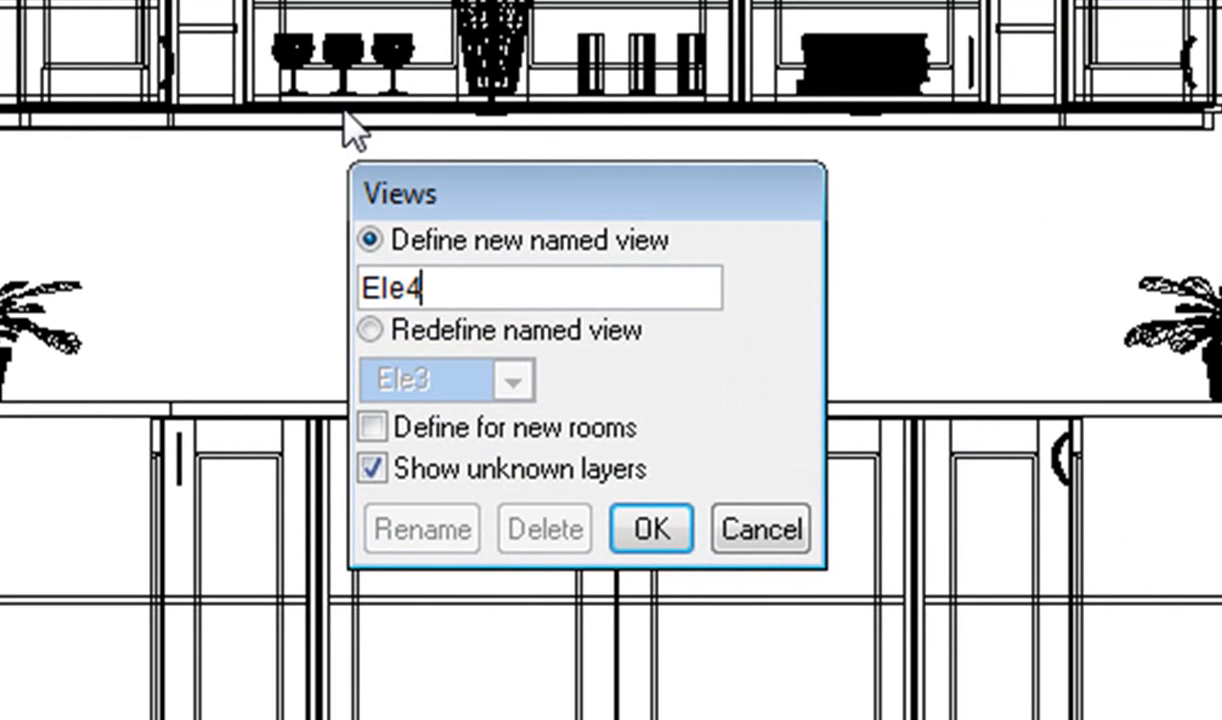
left_click(650, 530)
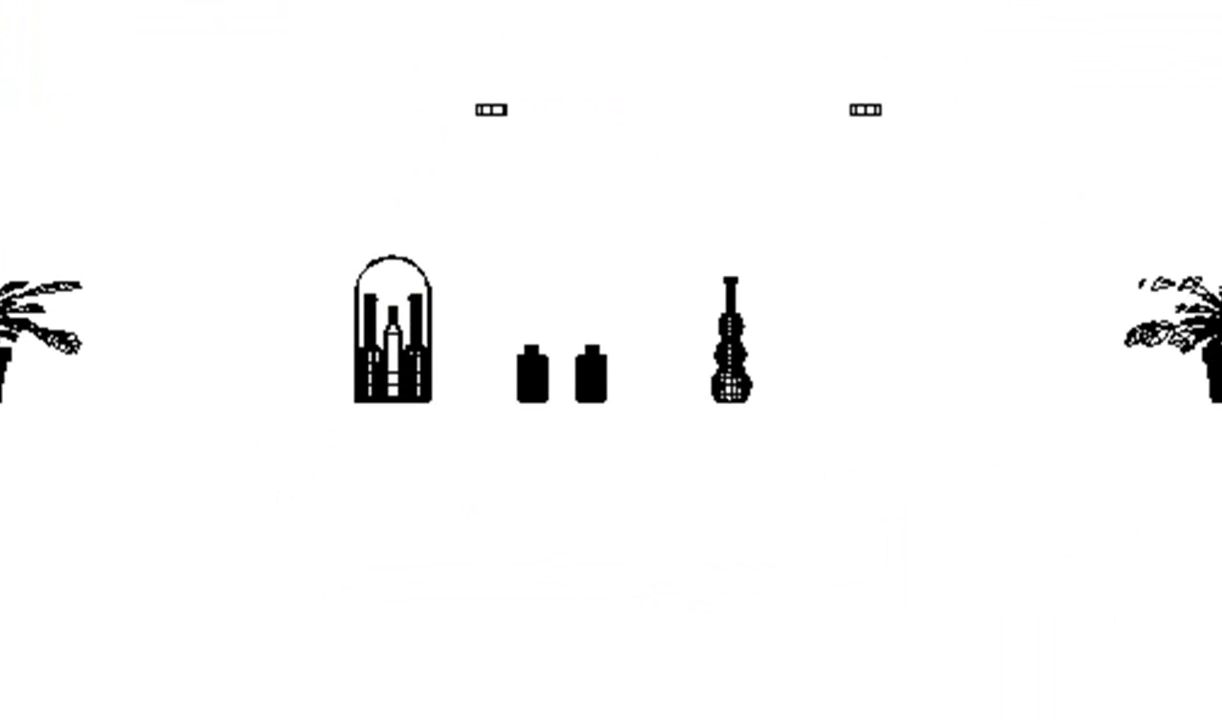
Switch the kitchen to the plan view and set its render setting to WireFrame.
right_click(68, 8)
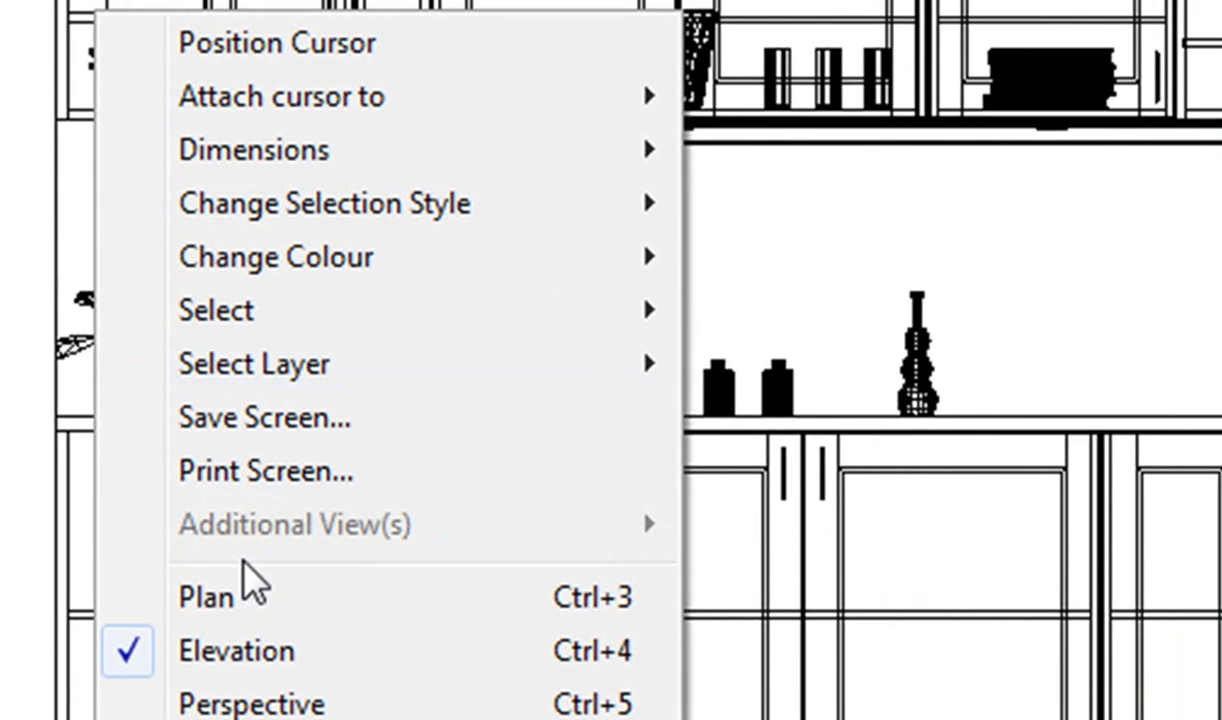
left_click(246, 585)
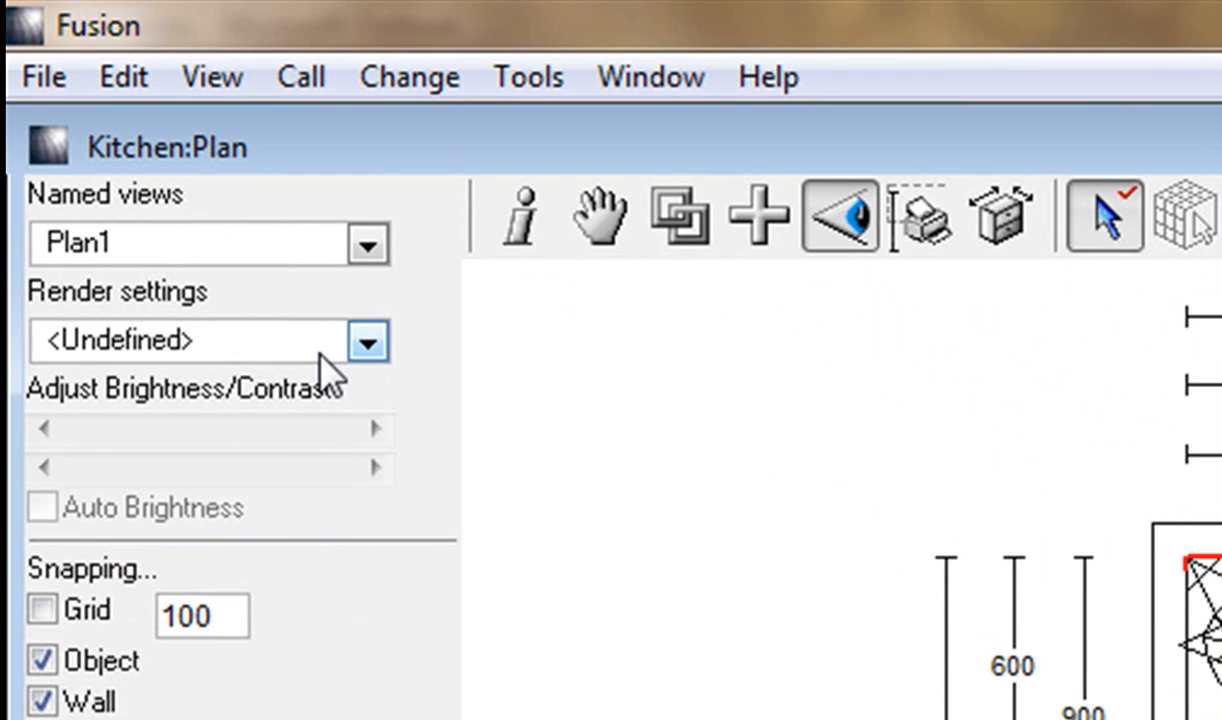
left_click(320, 350)
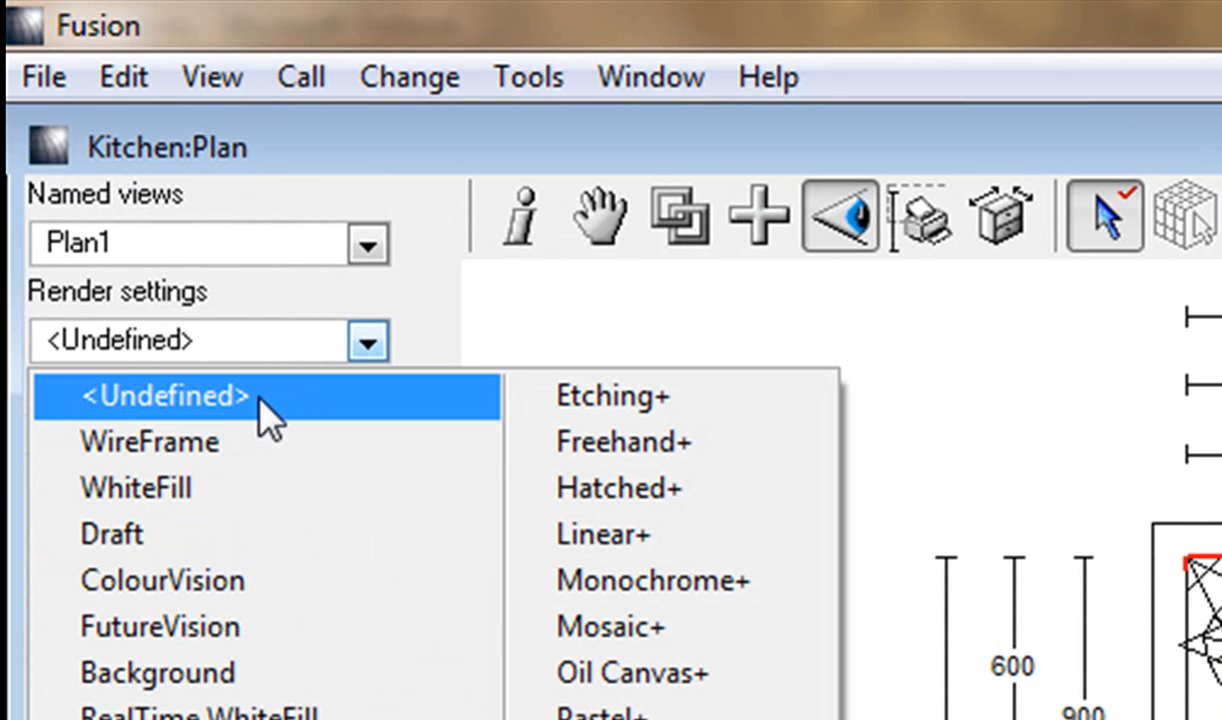
left_click(206, 451)
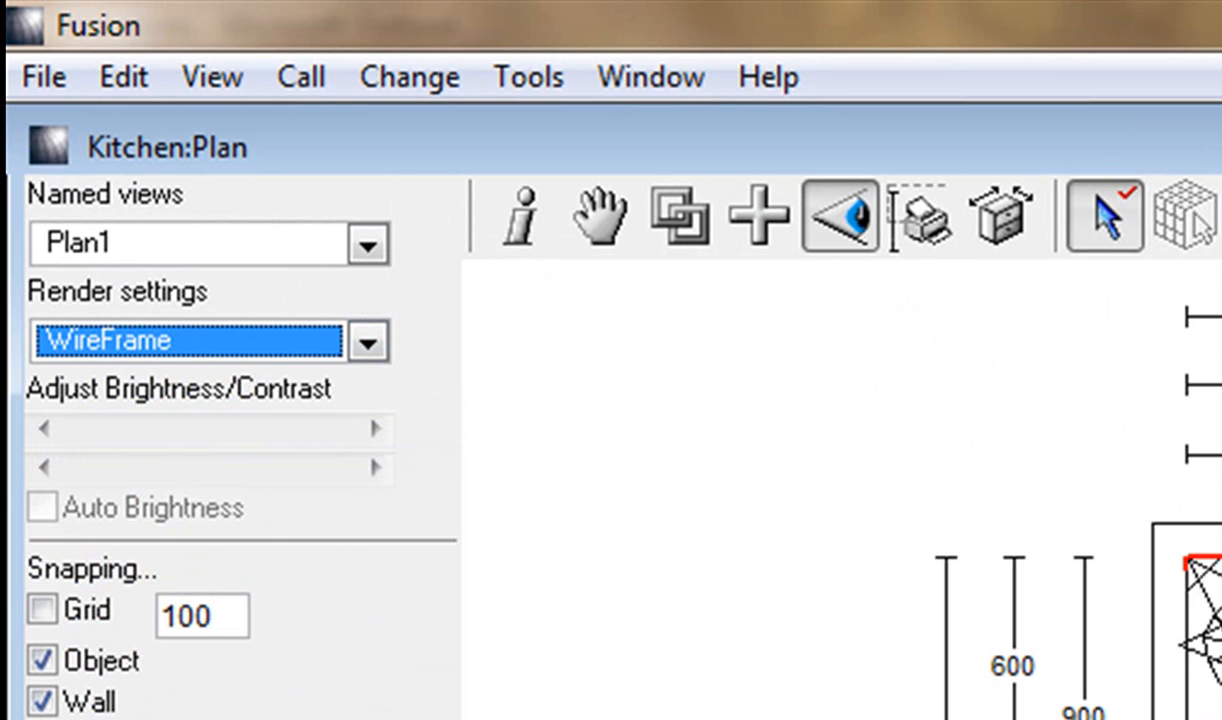
Save the wireframe plan as a new named view called Plan2.
left_click(290, 242)
left_click(210, 530)
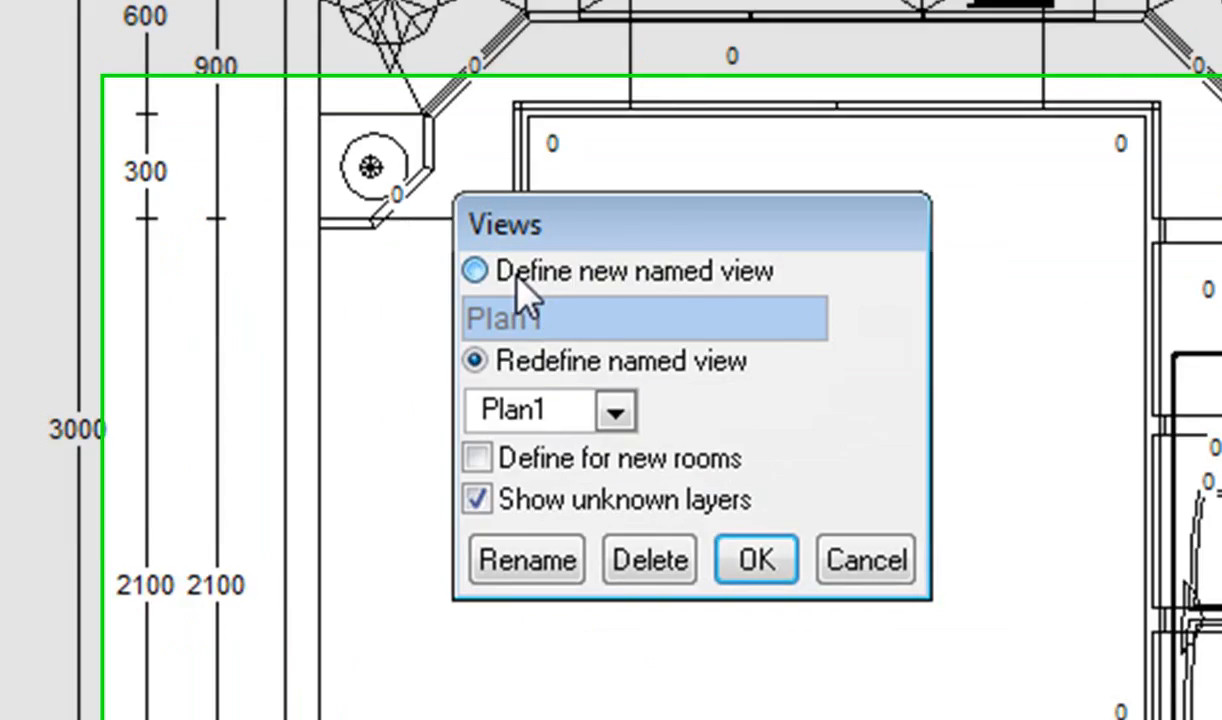
left_click(517, 274)
key("End")
key("BackSpace")
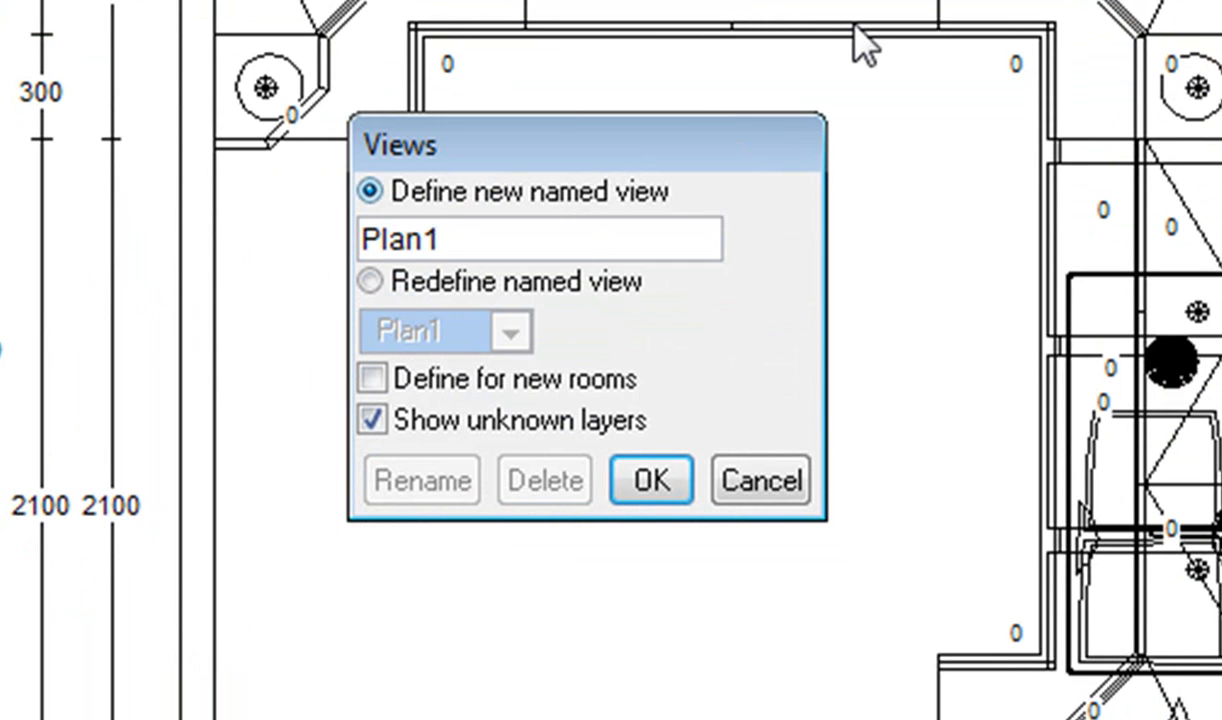
type("2")
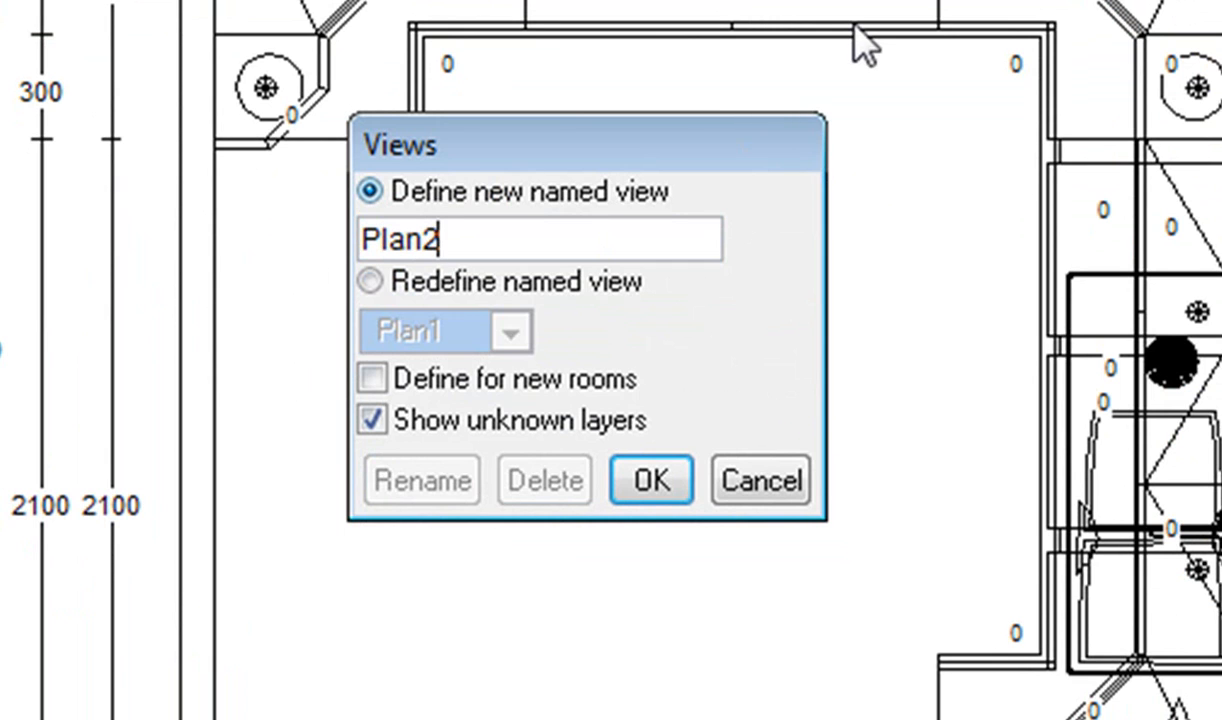
left_click(683, 480)
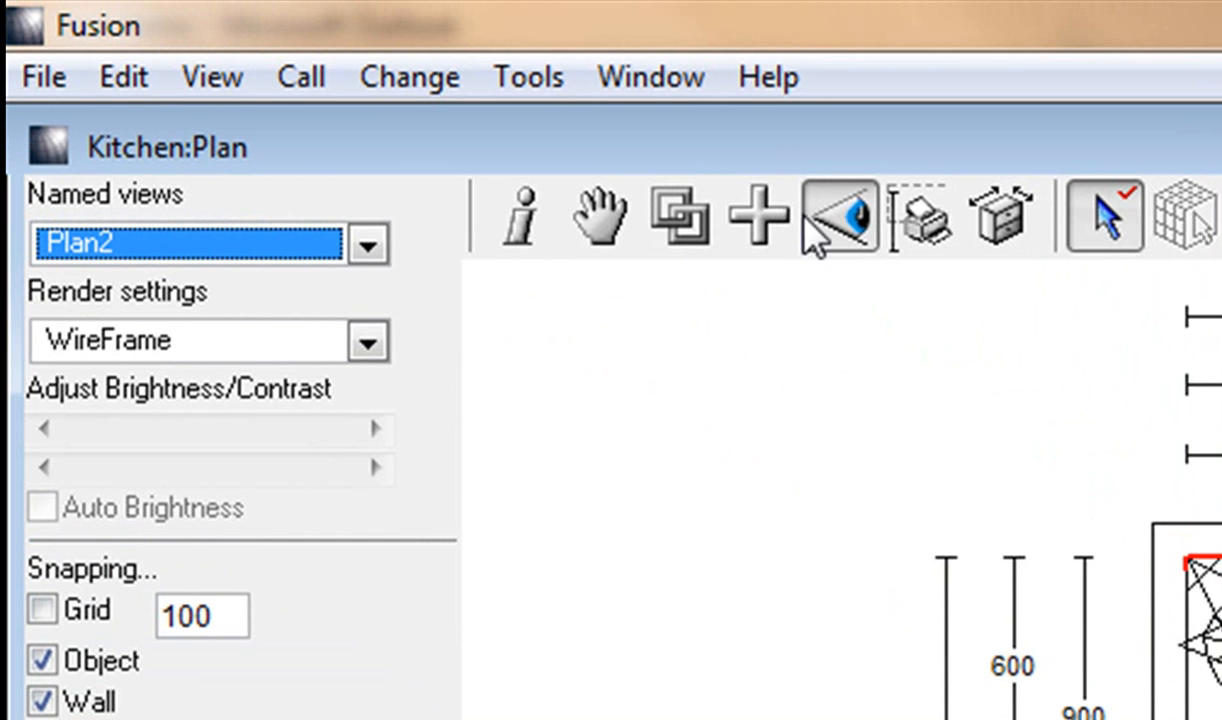
Create a new print set named Print1 in the Batch Printing user preferences.
left_click(128, 79)
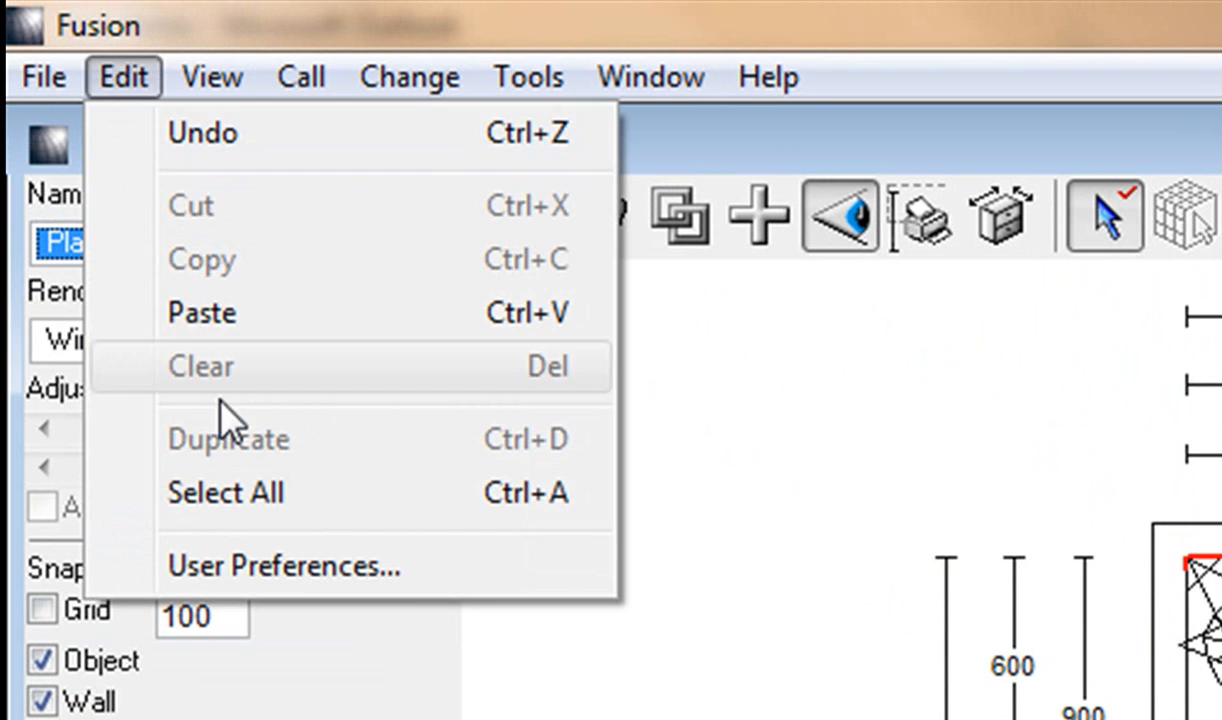
left_click(226, 568)
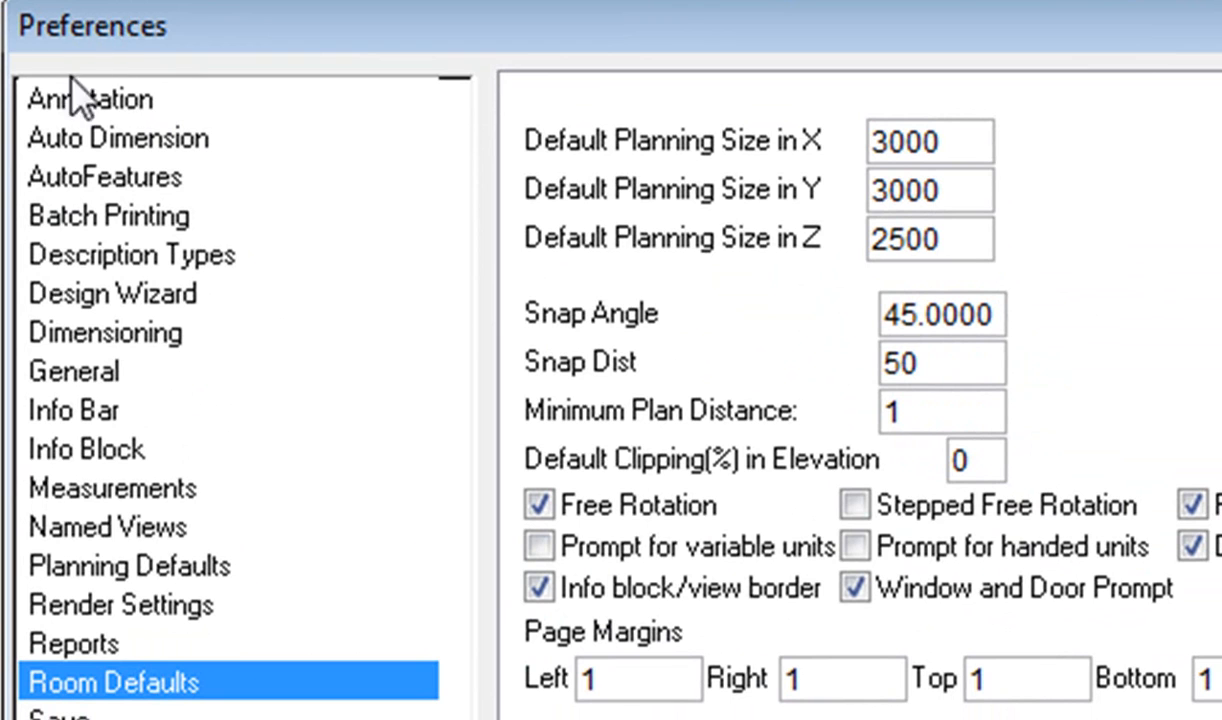
left_click(110, 228)
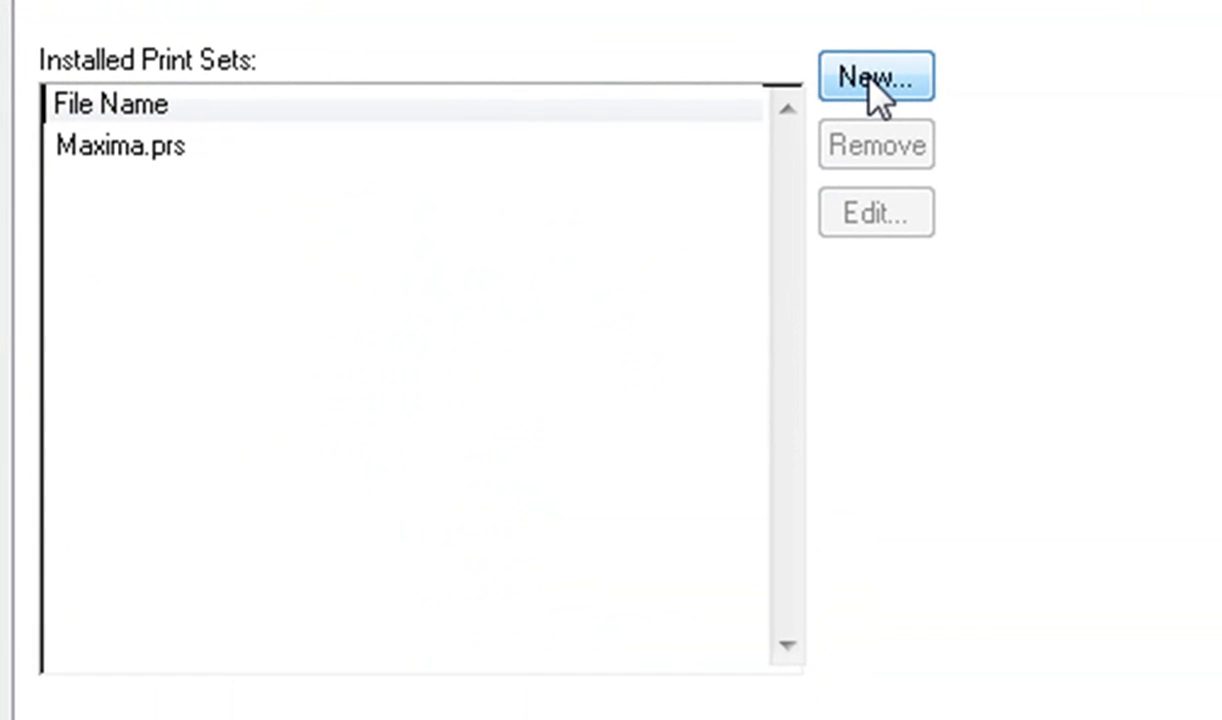
left_click(873, 82)
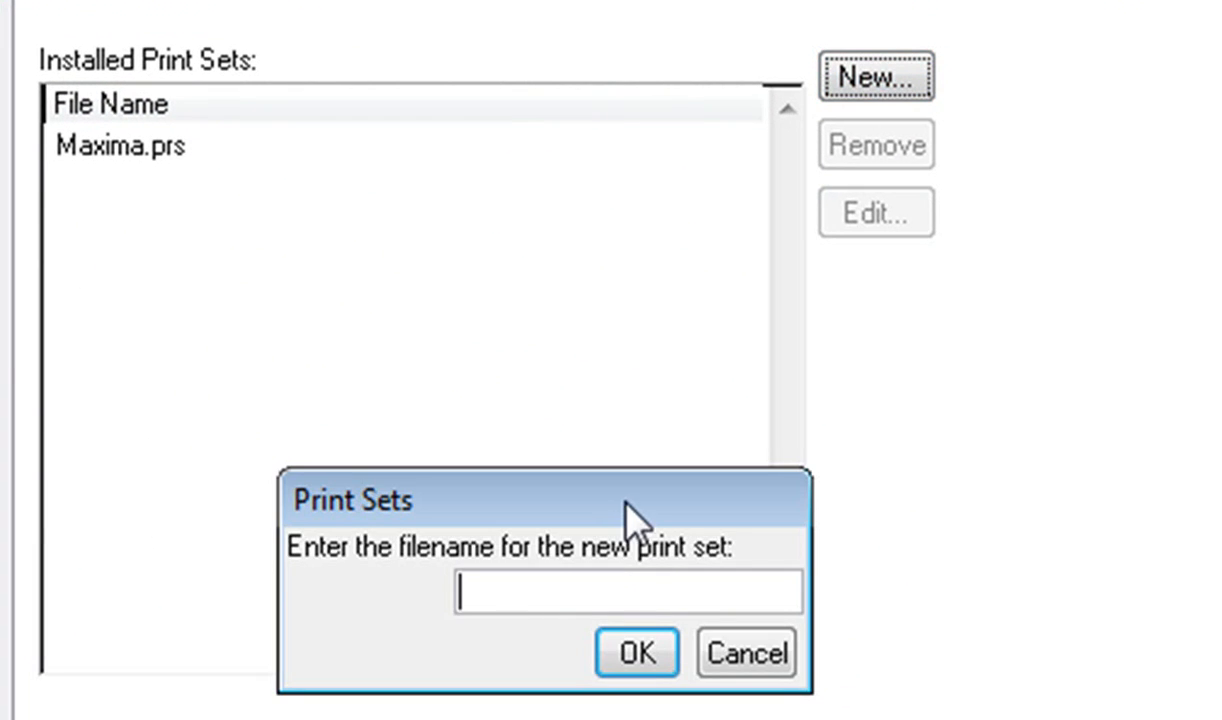
type("Print")
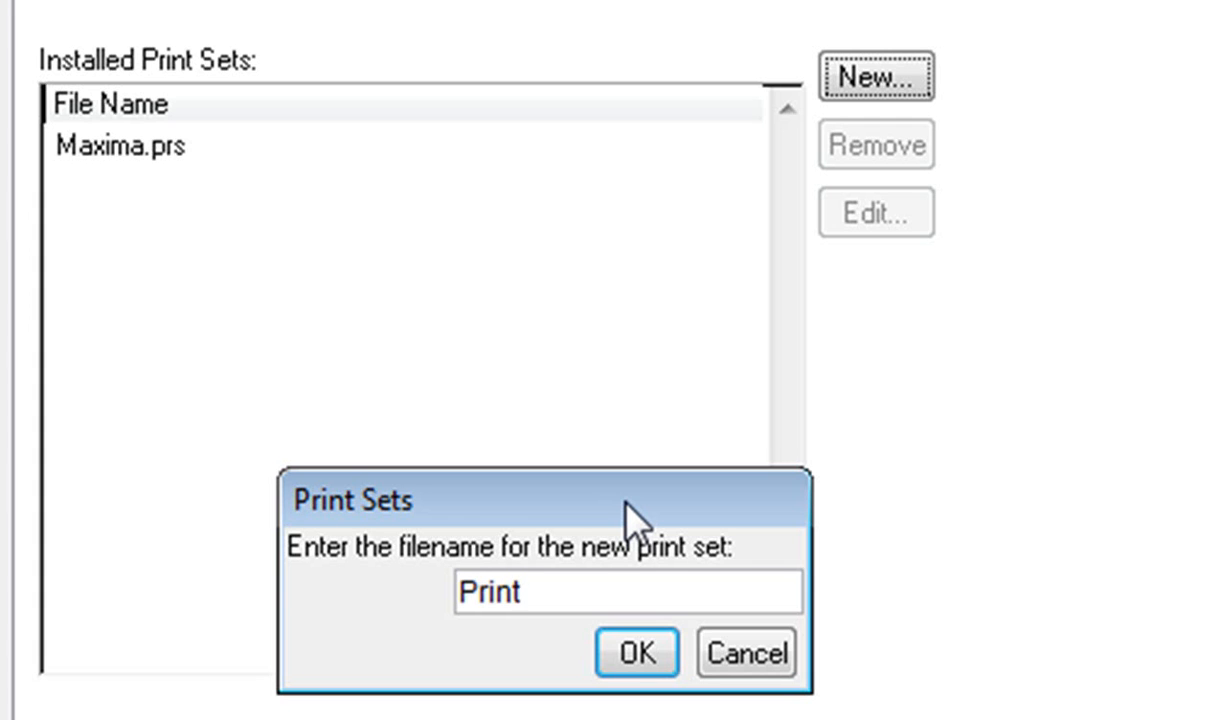
type("1")
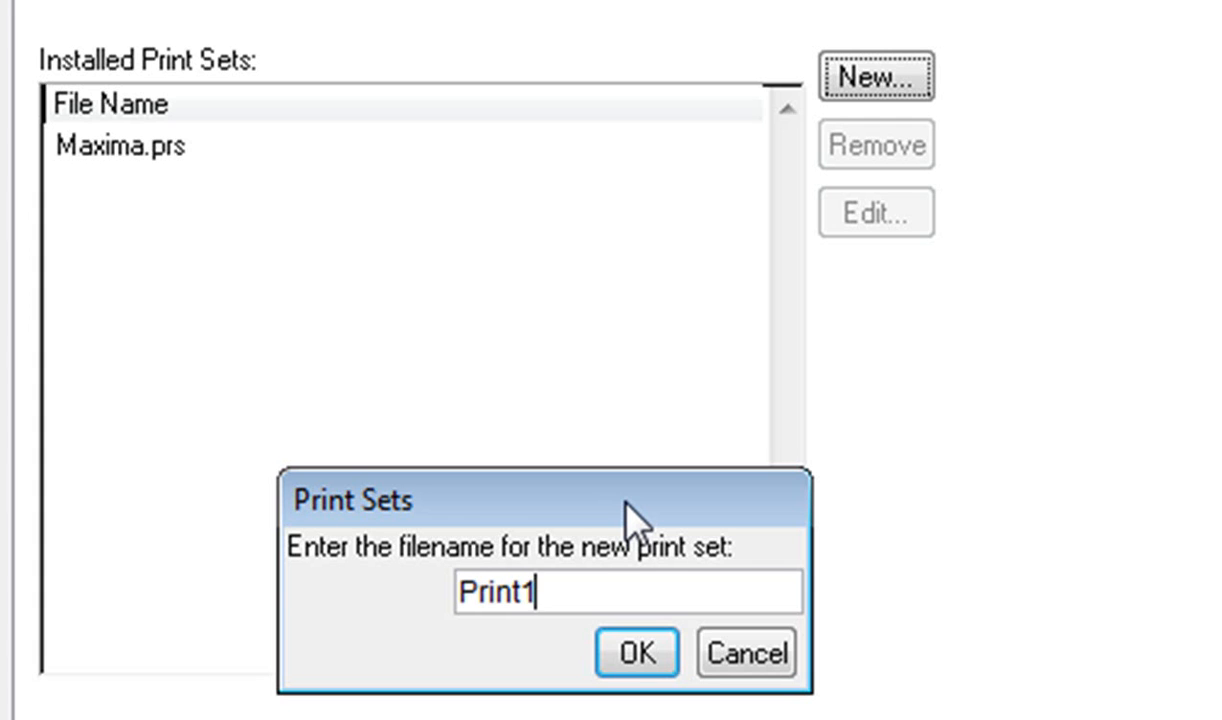
left_click(630, 650)
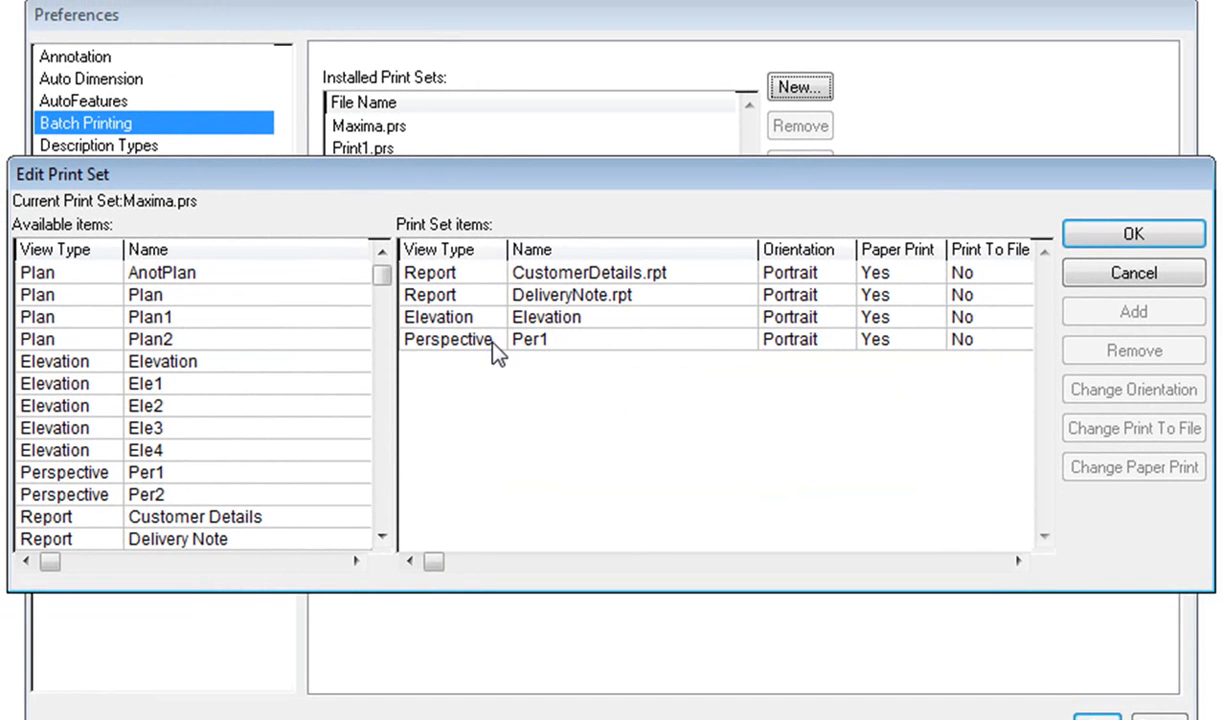
Empty the Maxima.prs print set by removing Per1, Elevation, CustomerDetails.rpt and DeliveryNote.rpt from its items.
left_click(493, 341)
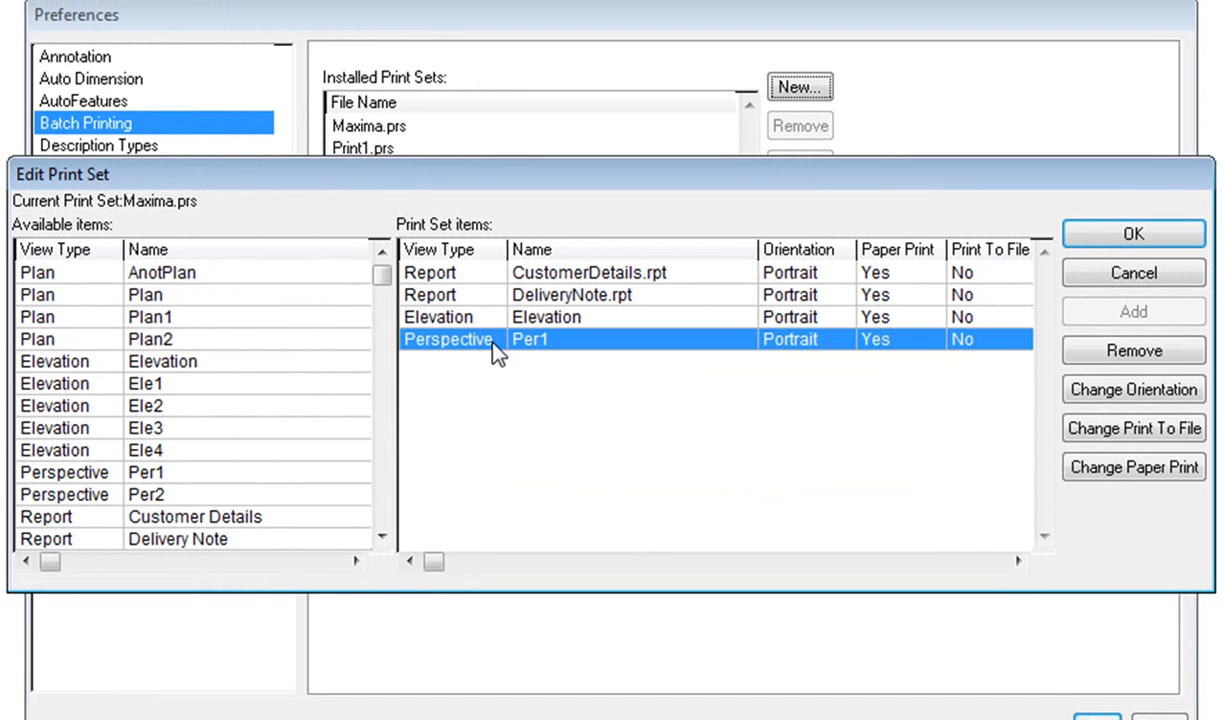
left_click(1112, 362)
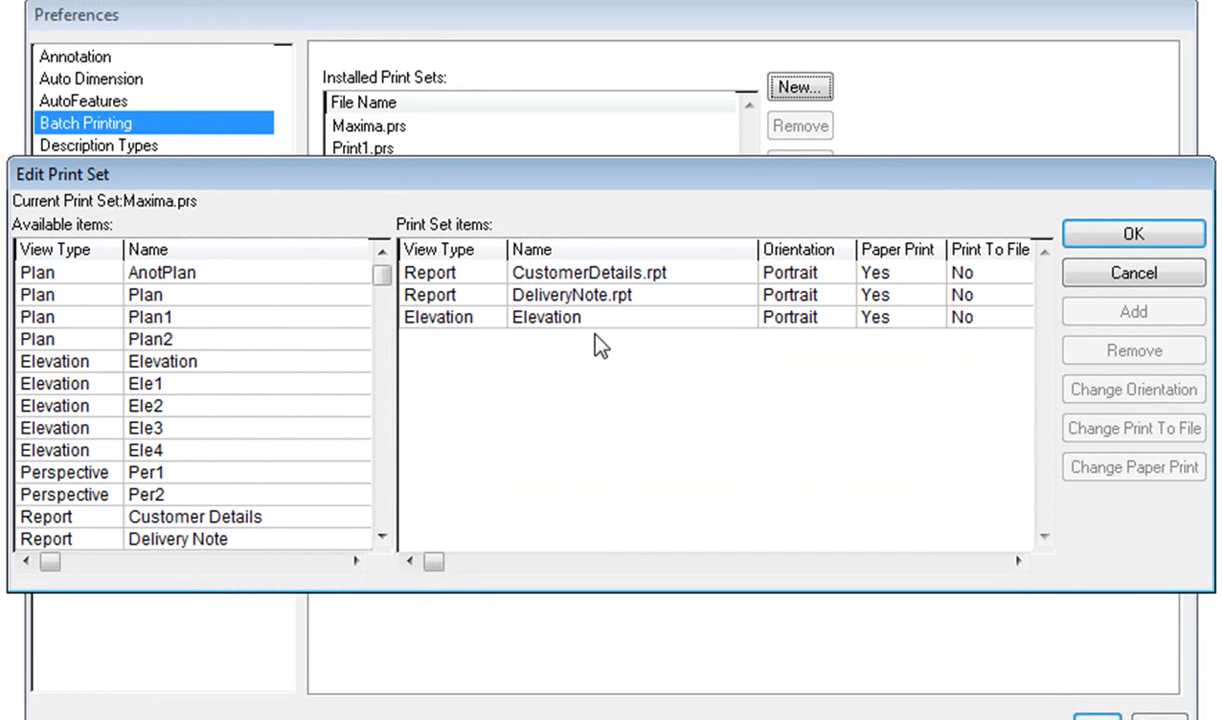
left_click(1135, 352)
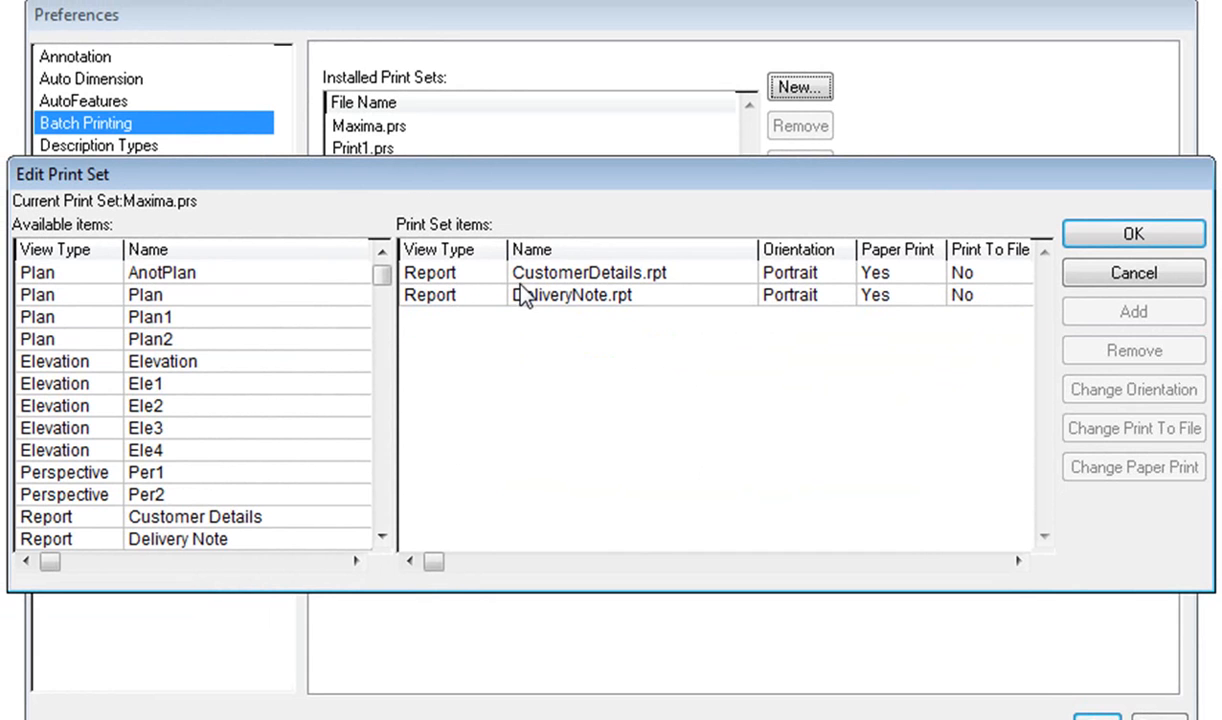
left_click(500, 273)
left_click(1115, 362)
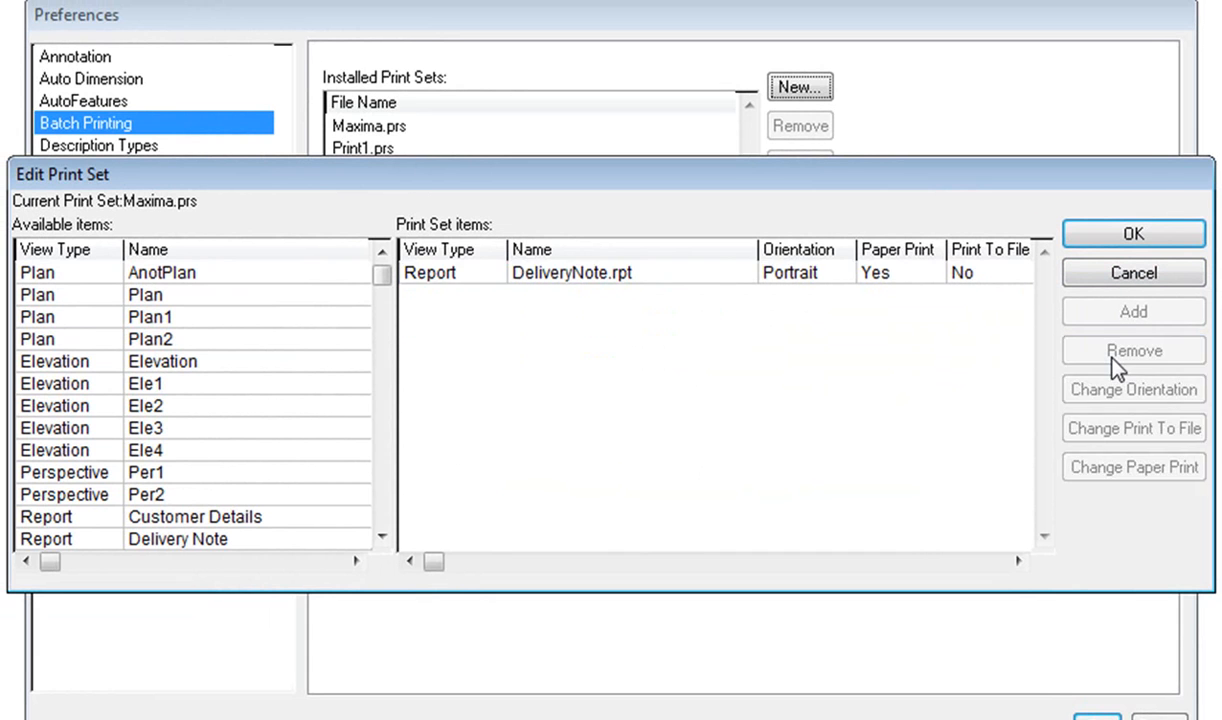
left_click(579, 278)
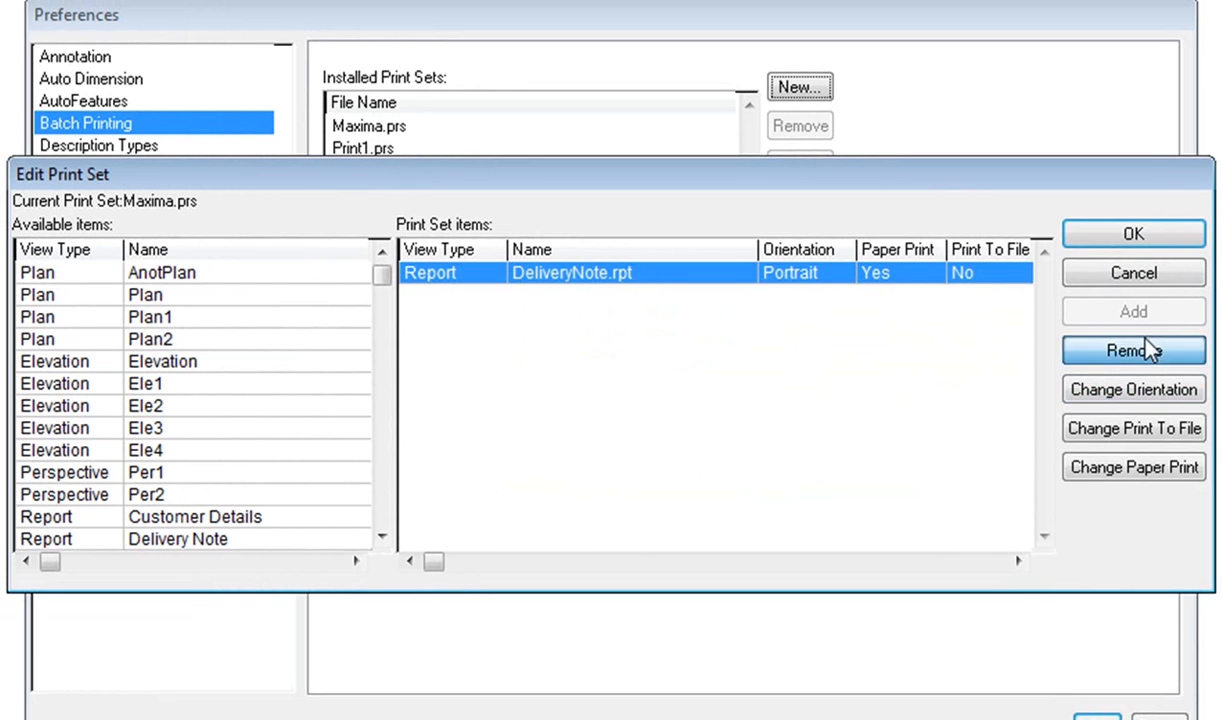
left_click(1110, 350)
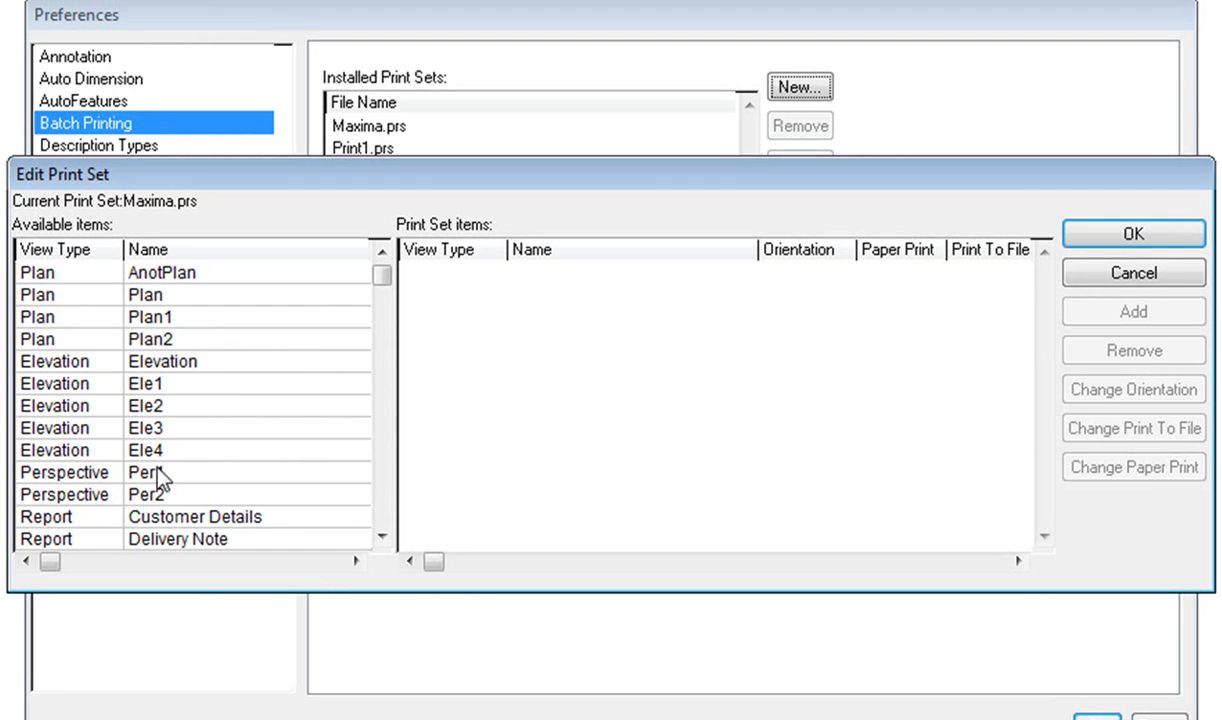
Add the named views Per2, Plan2, Ele3 and Ele4 to the Maxima.prs print set and accept the edited set.
left_click(158, 494)
left_click(1133, 315)
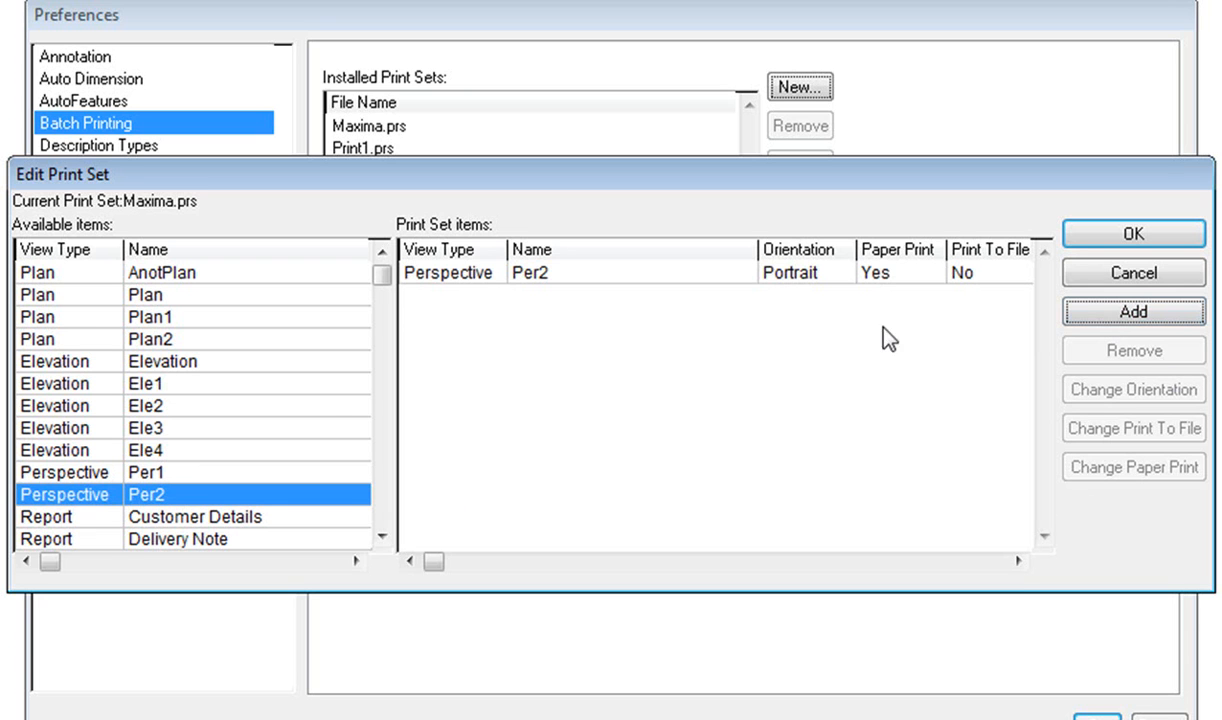
left_click(156, 341)
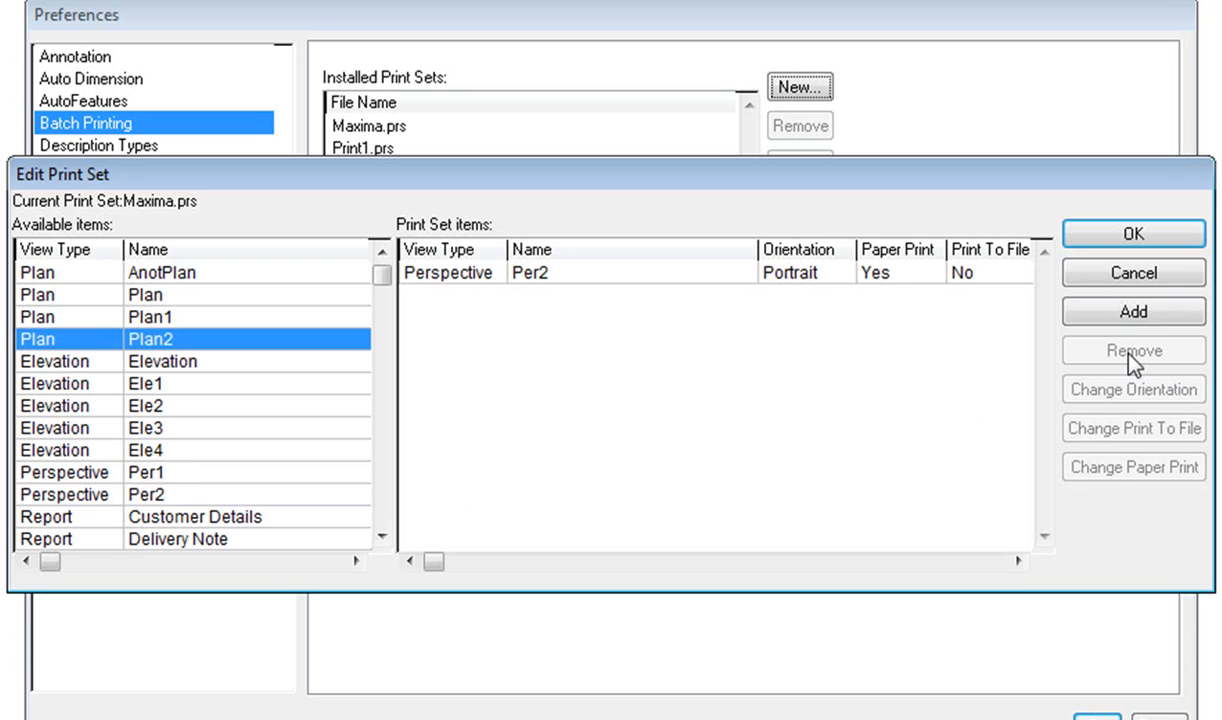
left_click(1122, 325)
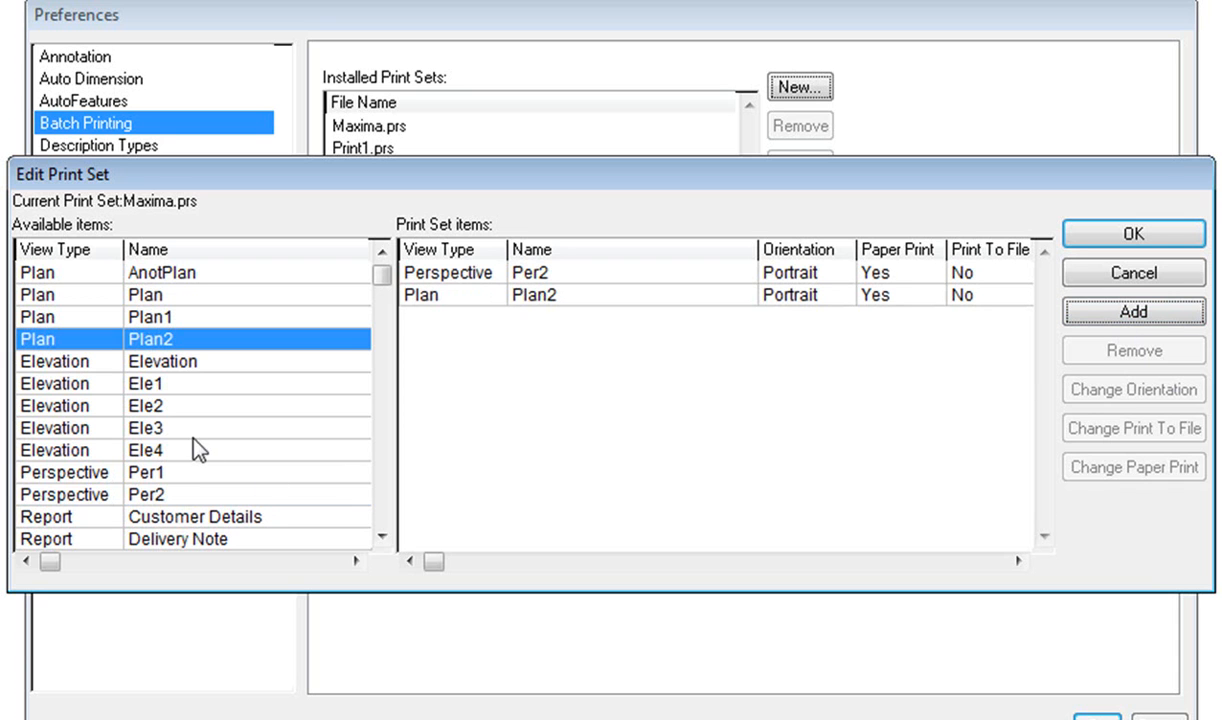
left_click(170, 428)
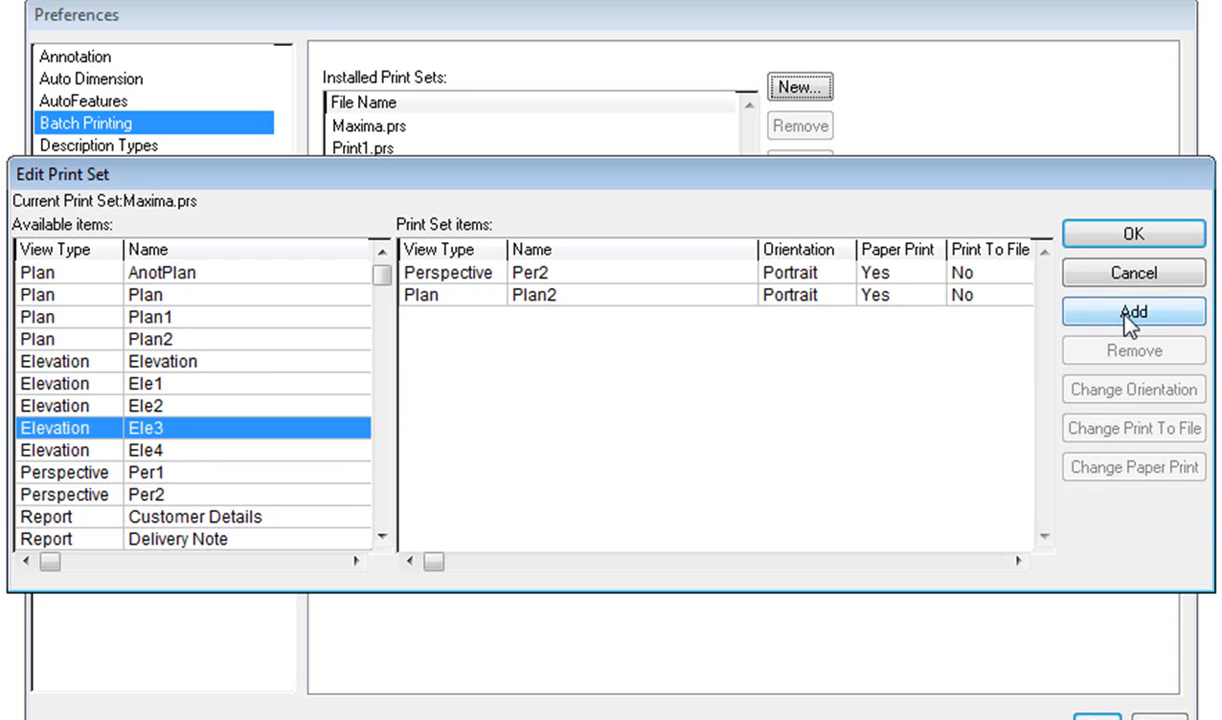
left_click(1080, 310)
left_click(168, 456)
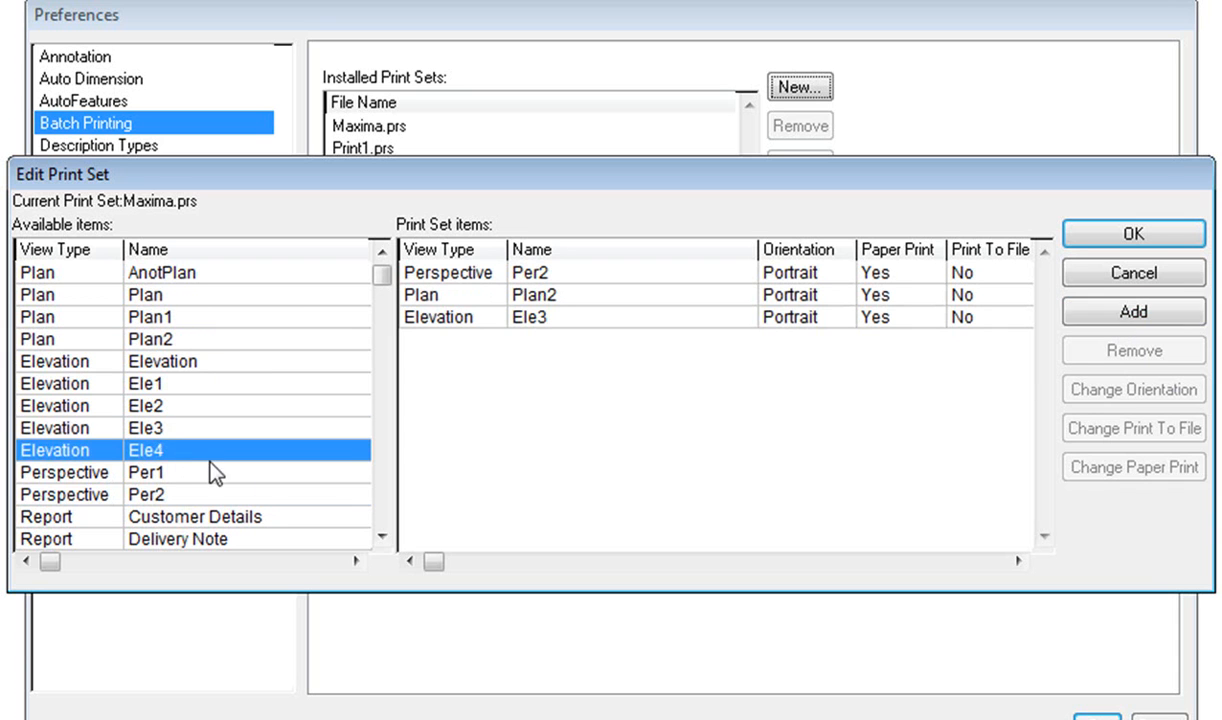
left_click(1085, 310)
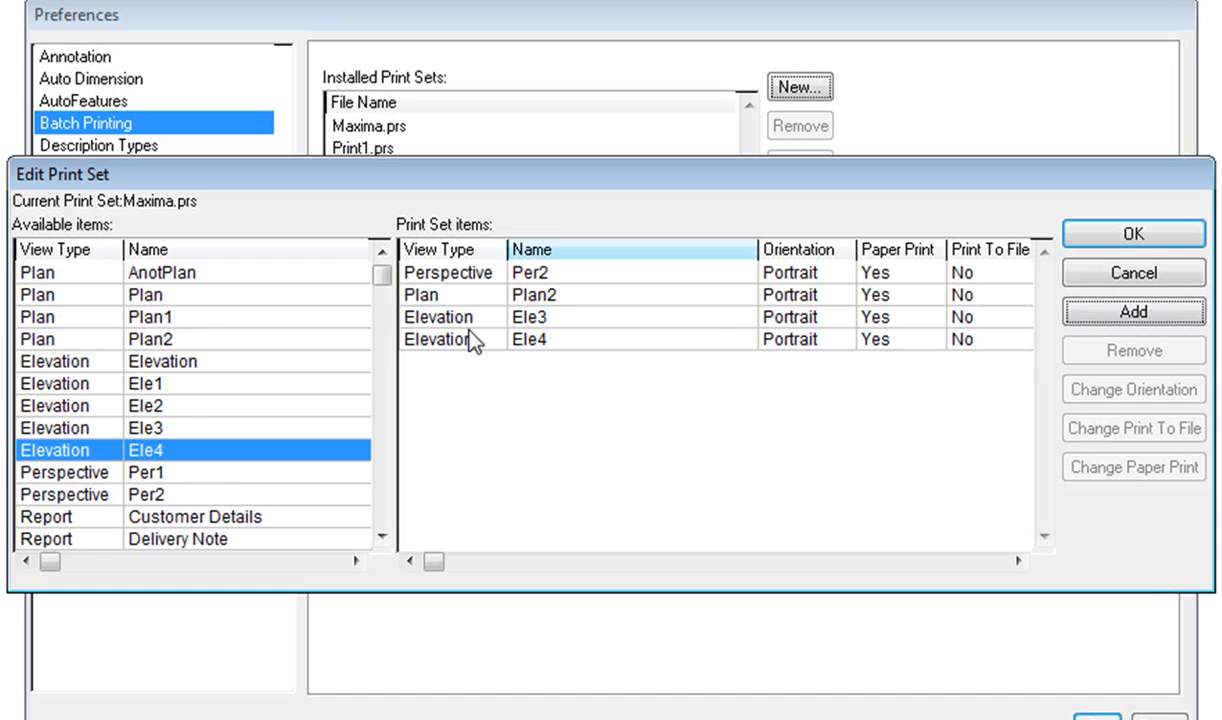
left_click(1133, 236)
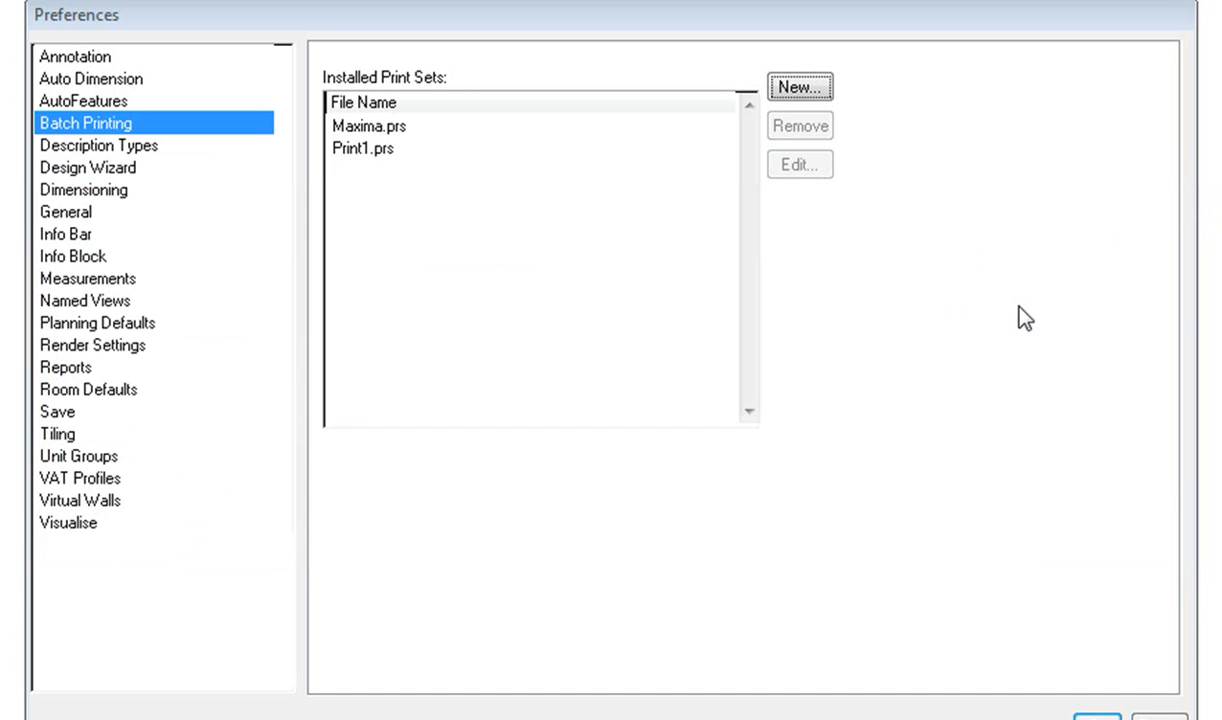
Edit the Print1.prs print set to contain the named views Plan2, Ele3, Ele4 and Per2, and accept it.
left_click(376, 152)
left_click(804, 165)
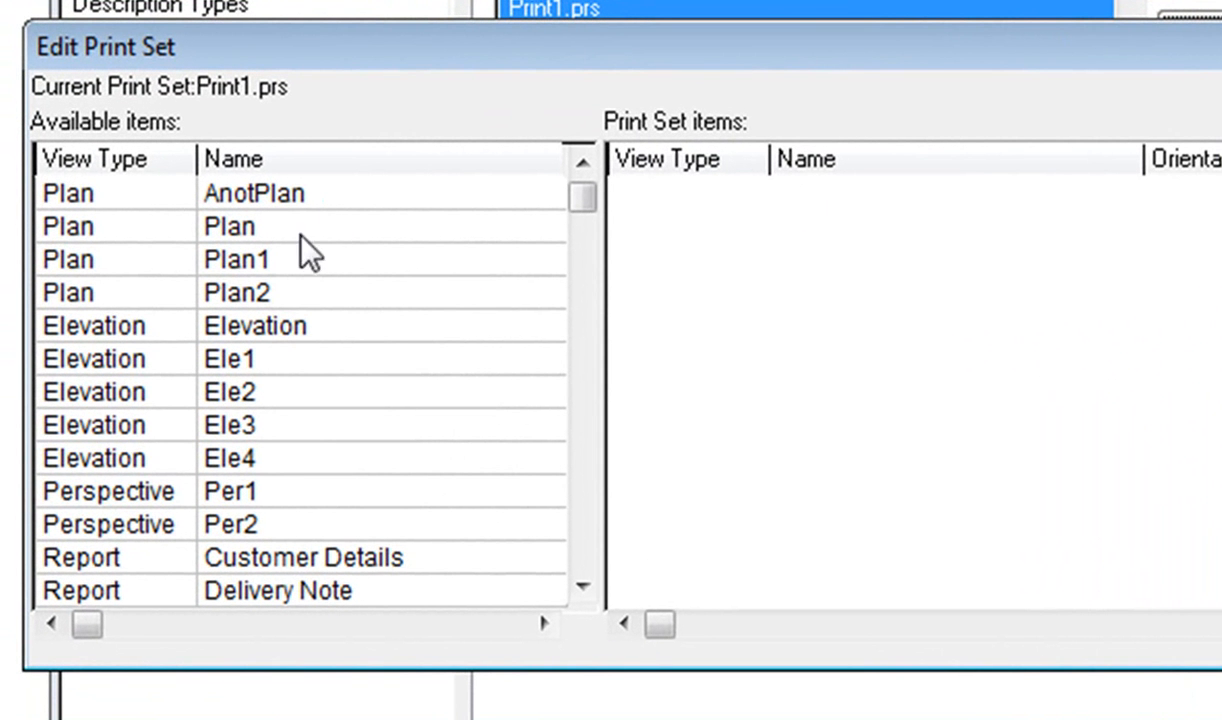
double_click(277, 300)
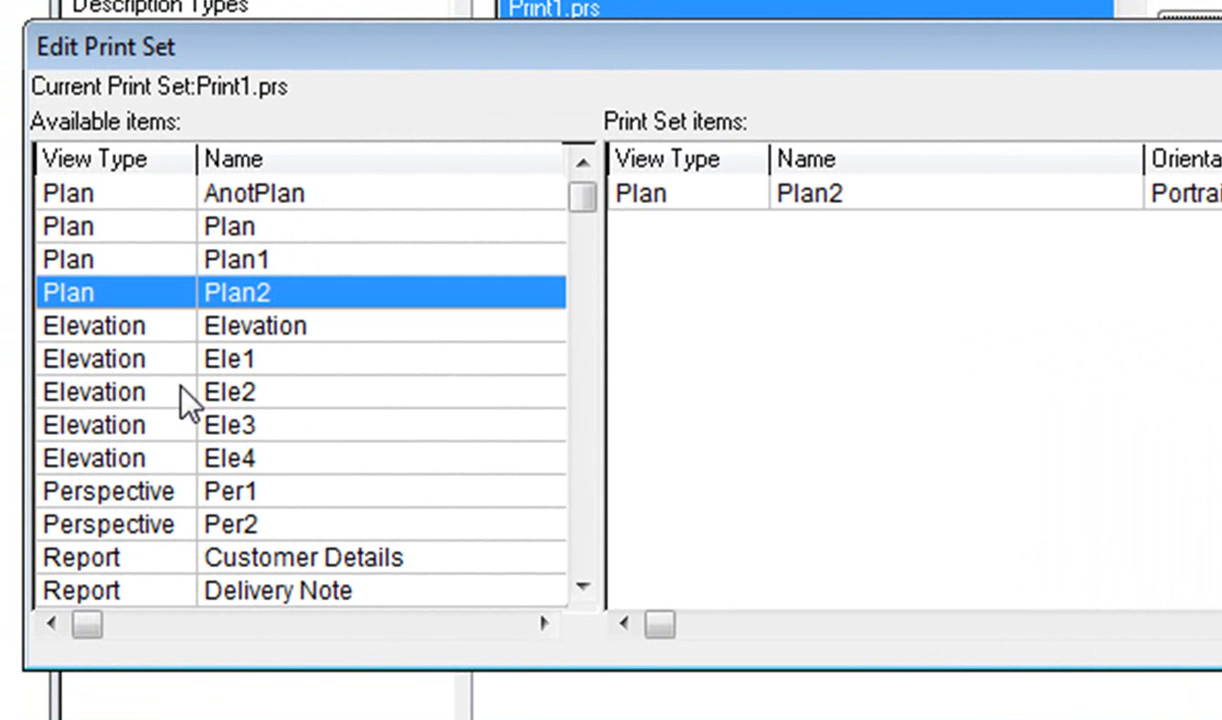
double_click(220, 430)
double_click(233, 460)
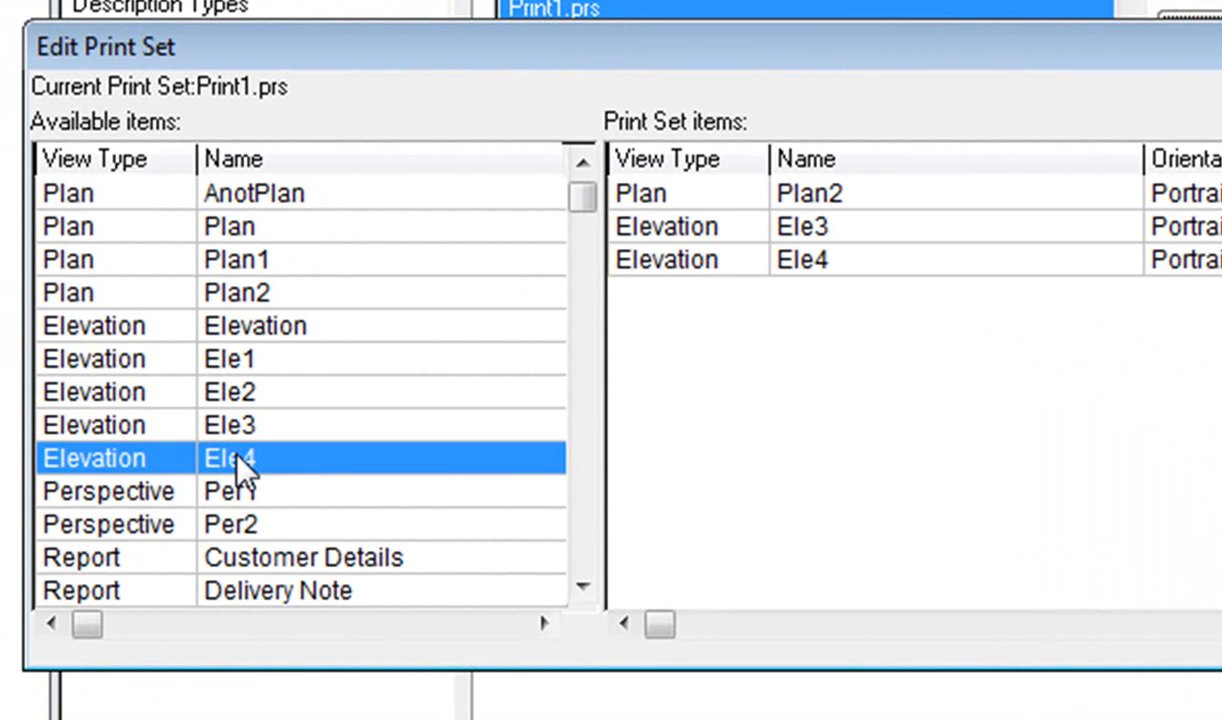
double_click(232, 526)
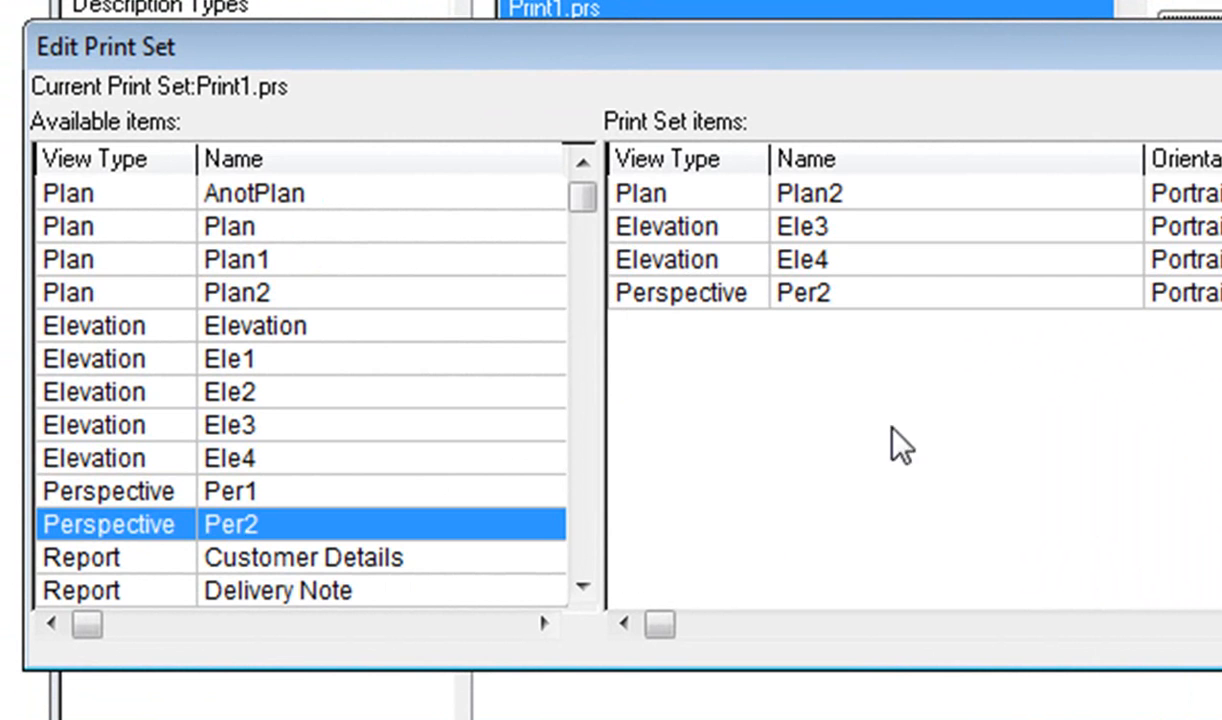
key("Return")
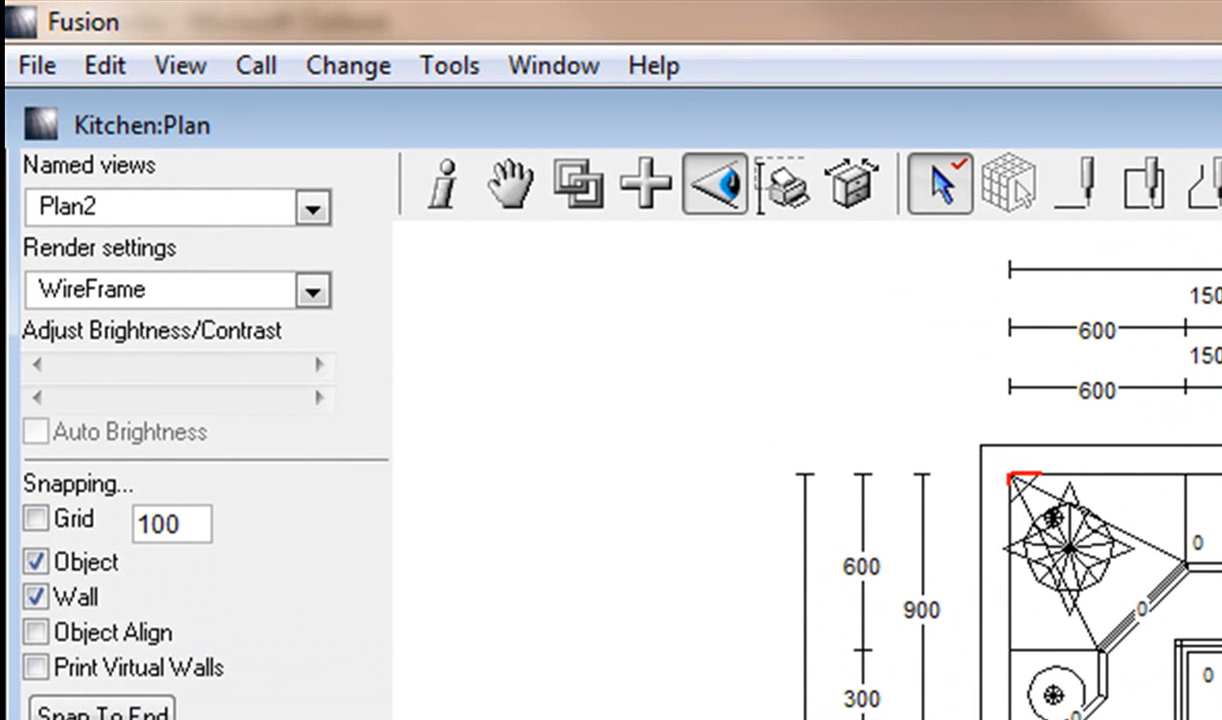
Open a batch print preview of the kitchen using the Print1.prs print set.
left_click(38, 63)
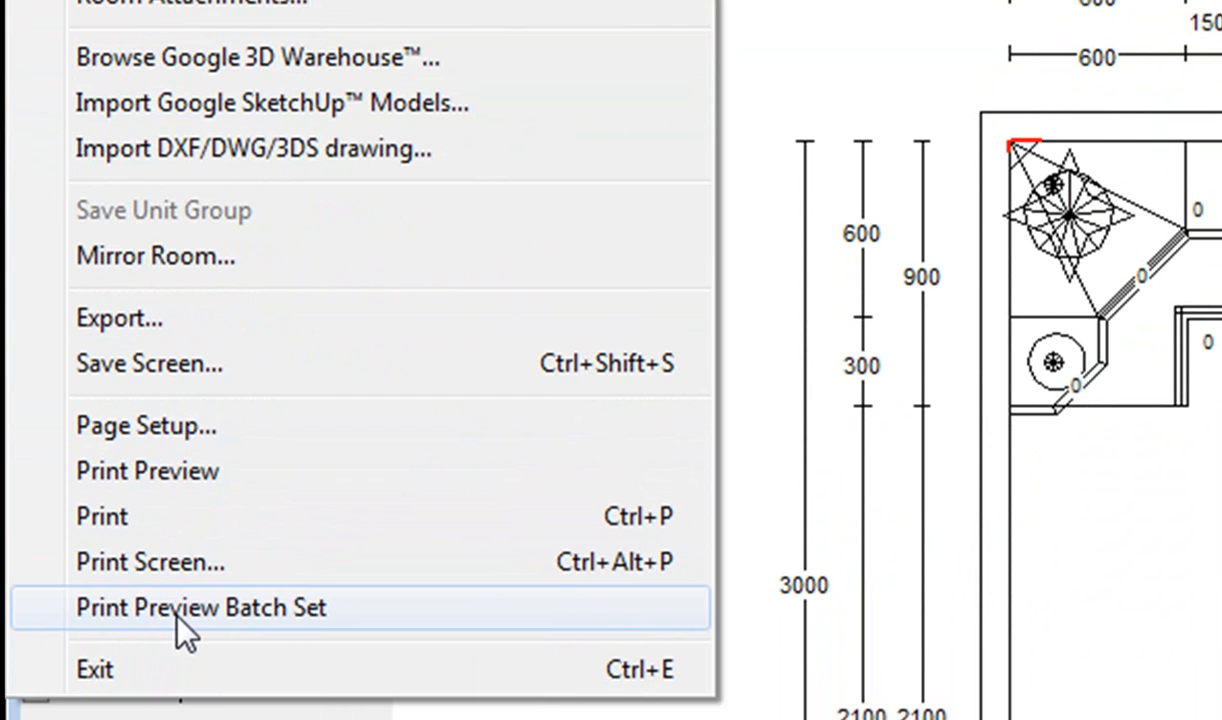
left_click(178, 610)
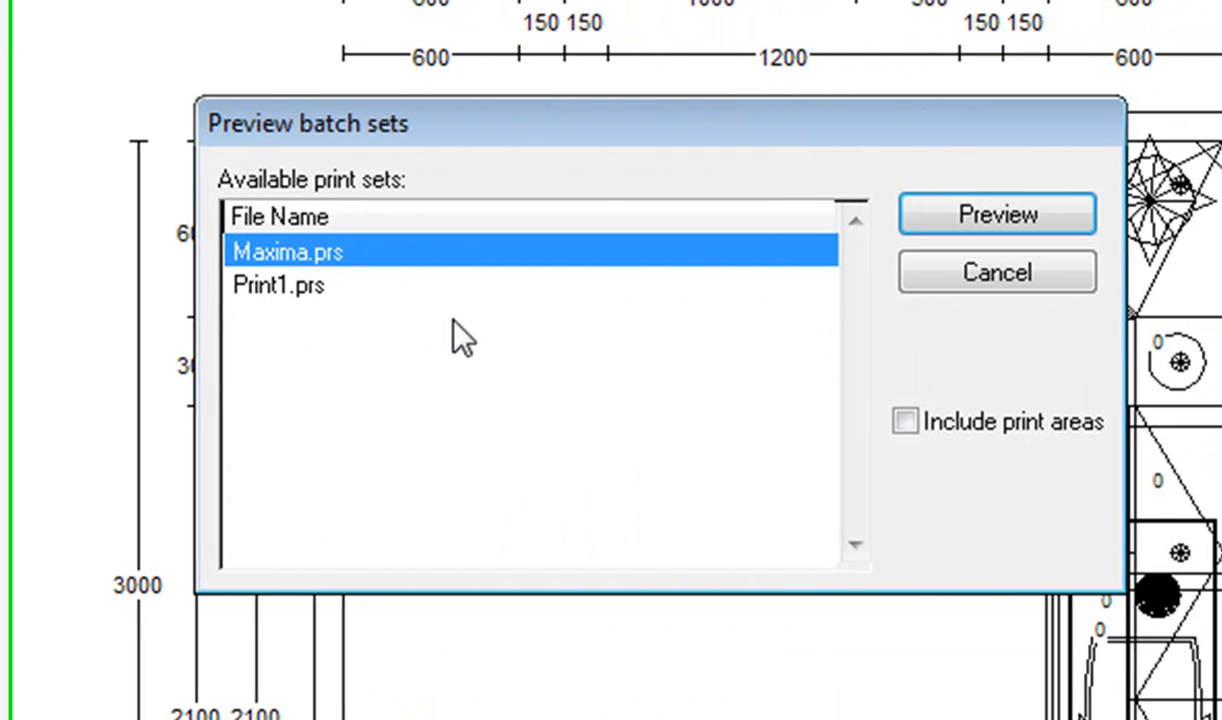
left_click(290, 285)
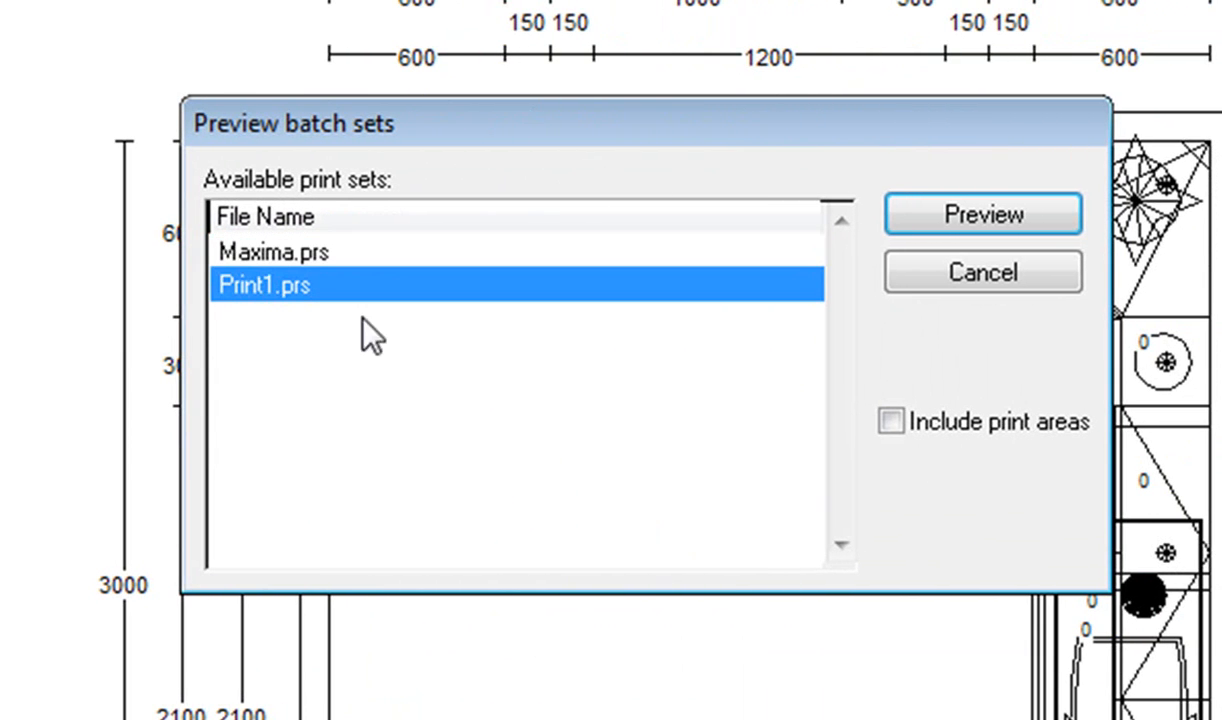
left_click(999, 224)
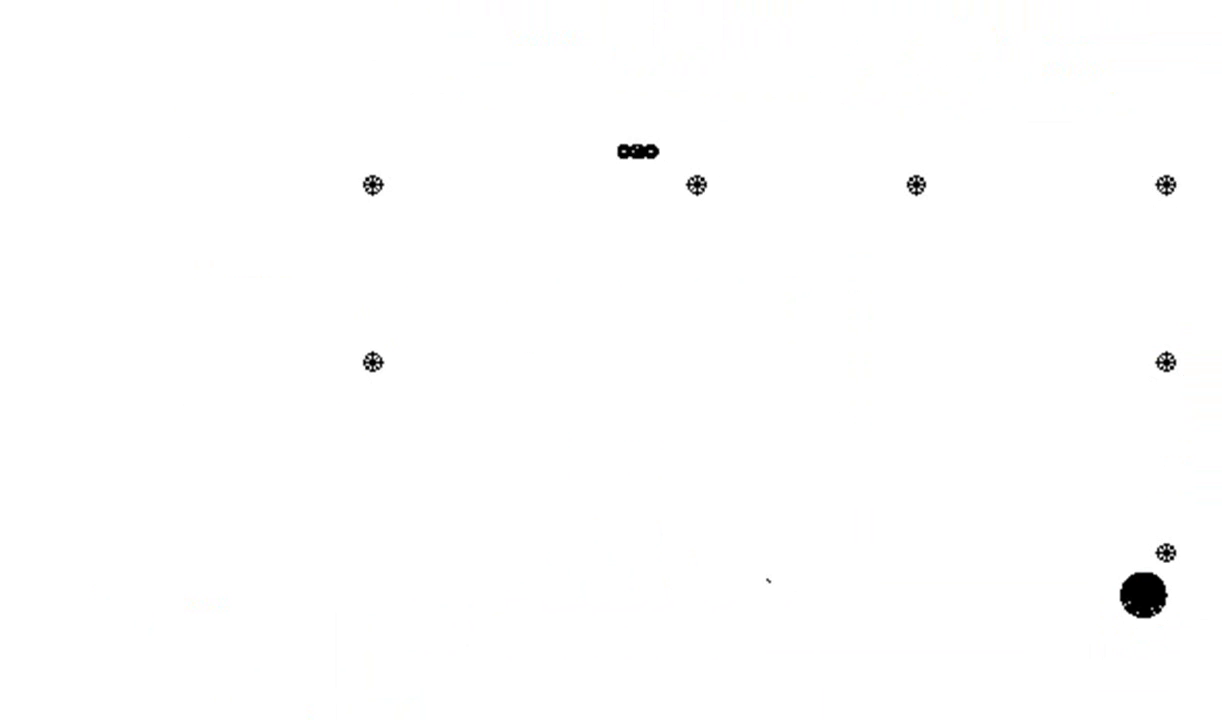